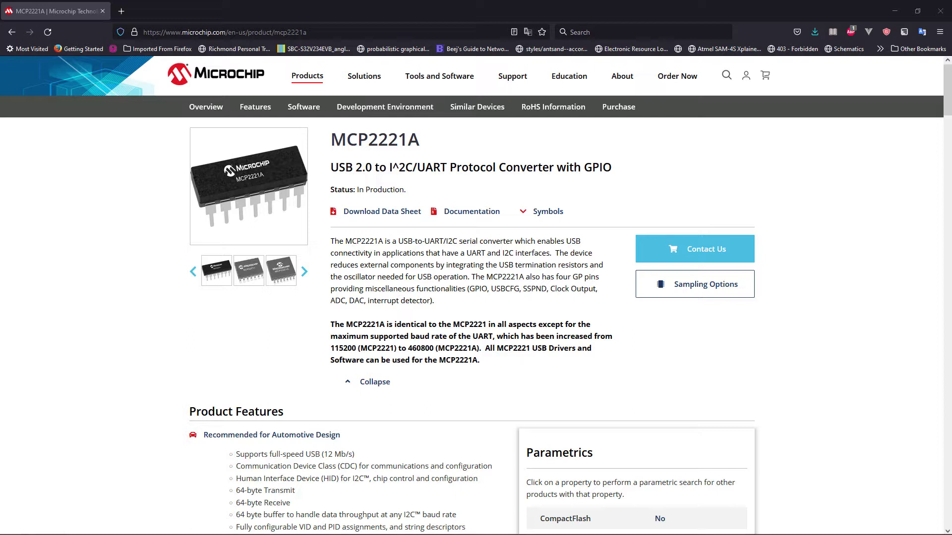
Examine the MCP2221A product title, highlighting the USB 2.0 and I^2C/UART wording
left_click_drag(389, 167, 412, 167)
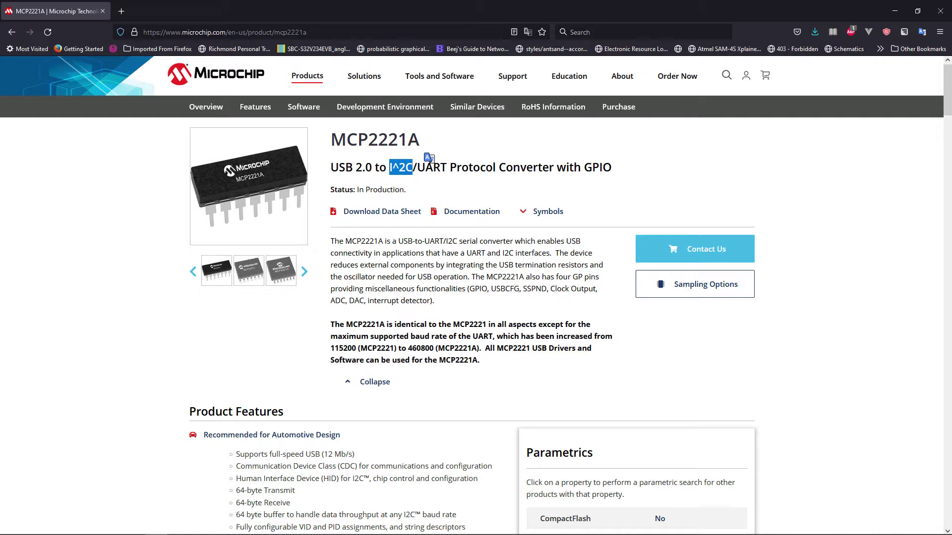
key("Escape")
left_click_drag(390, 167, 472, 168)
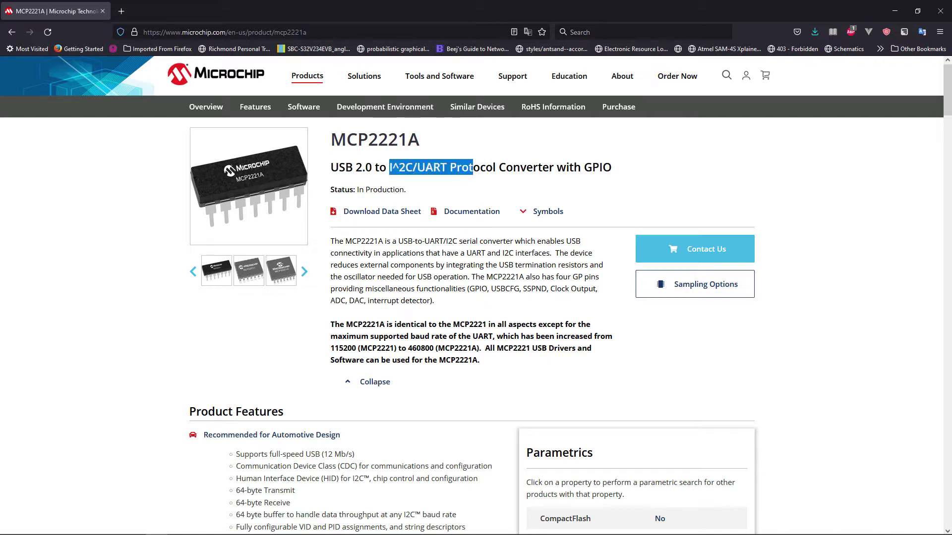
left_click_drag(331, 167, 447, 168)
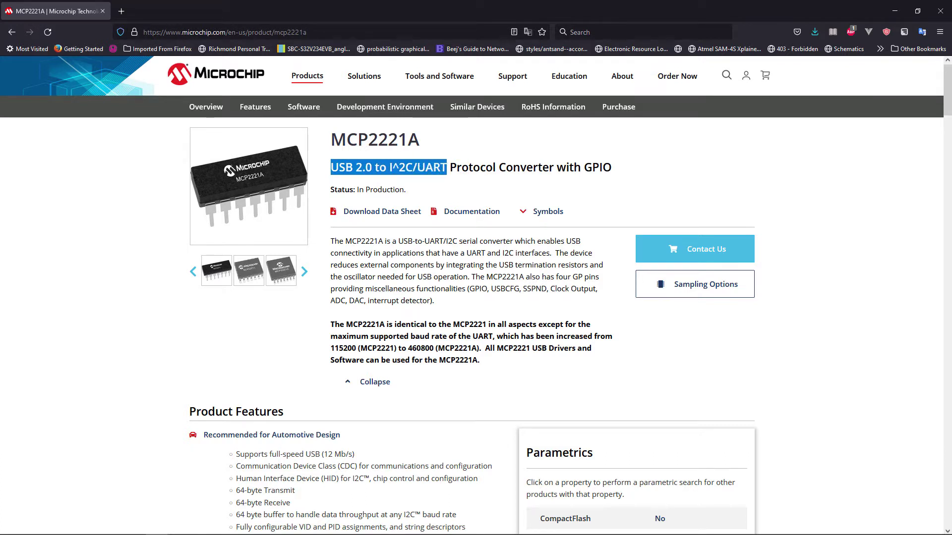
mouse_move(345, 167)
left_mouse_down()
mouse_move(372, 167)
mouse_move(330, 167)
left_mouse_up()
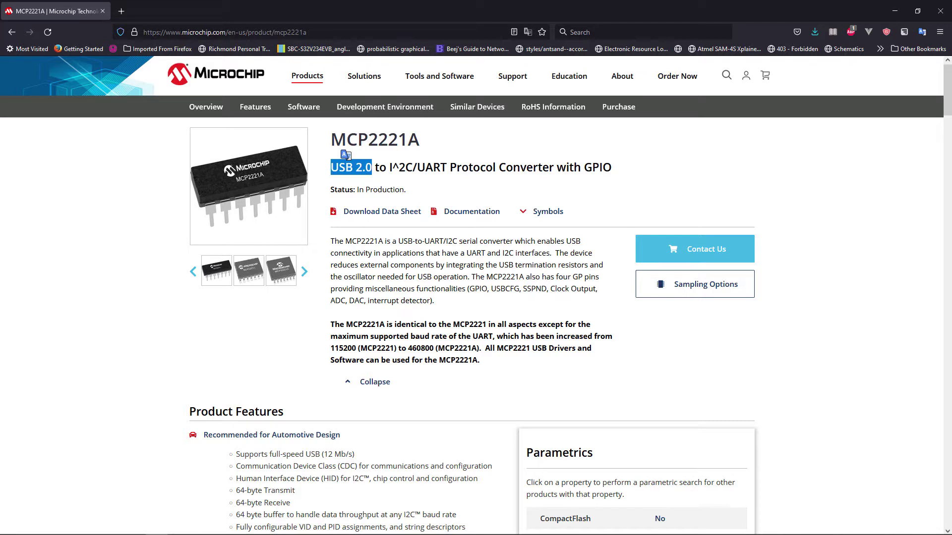
left_click_drag(450, 167, 389, 167)
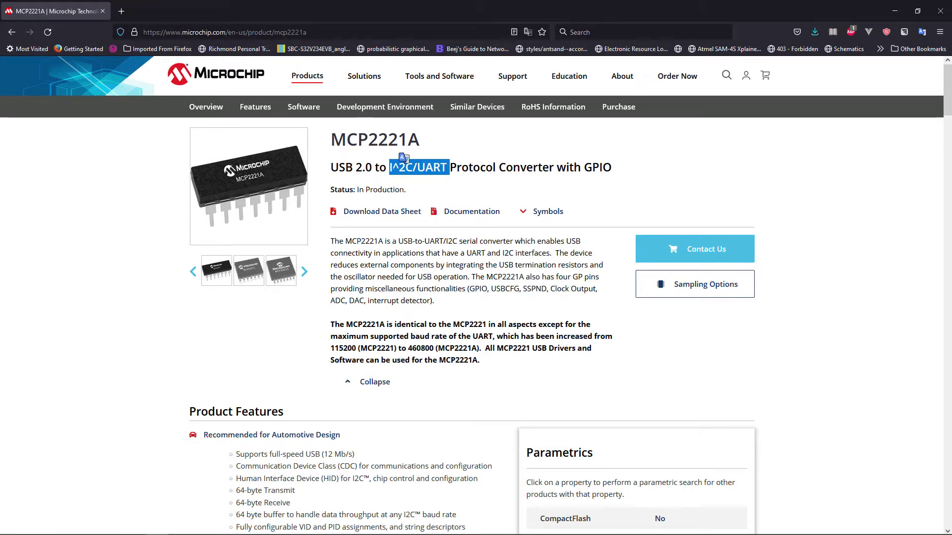
left_click(389, 167)
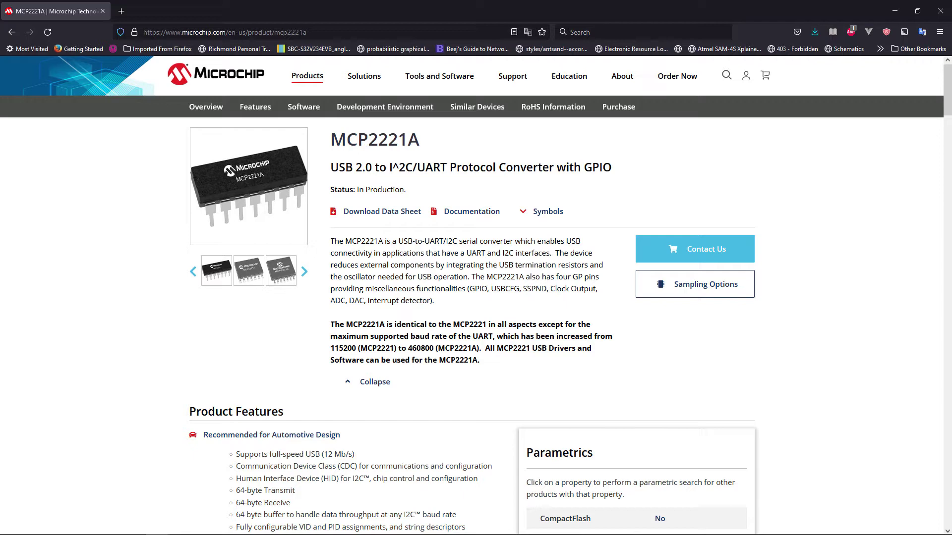
Review the product description, feature list and parametrics of the MCP2221A
scroll(565, 326, "down", 3)
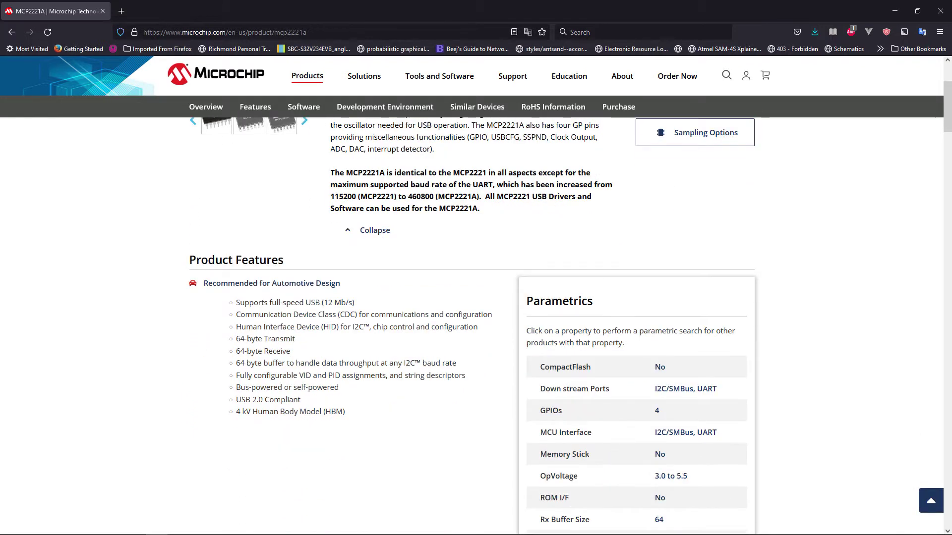
scroll(565, 326, "up", 3)
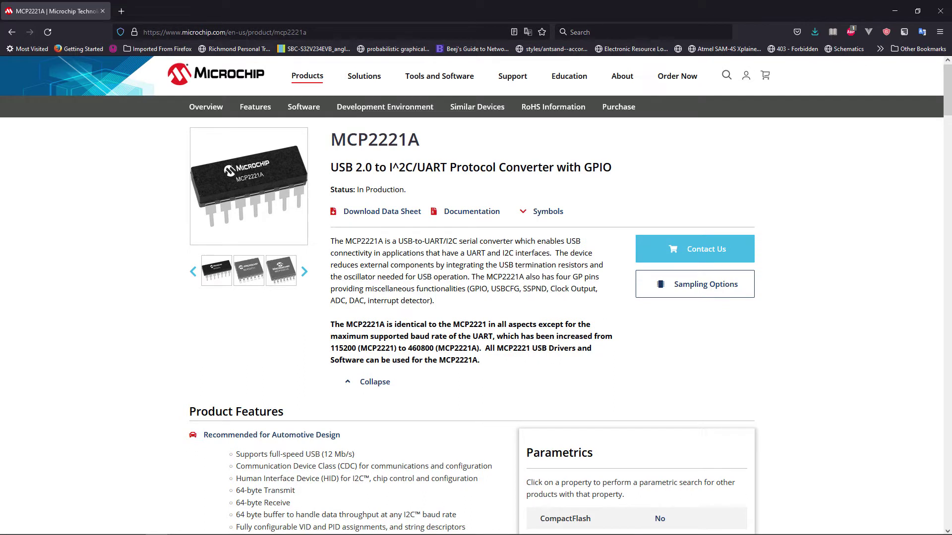
scroll(566, 326, "down", 4)
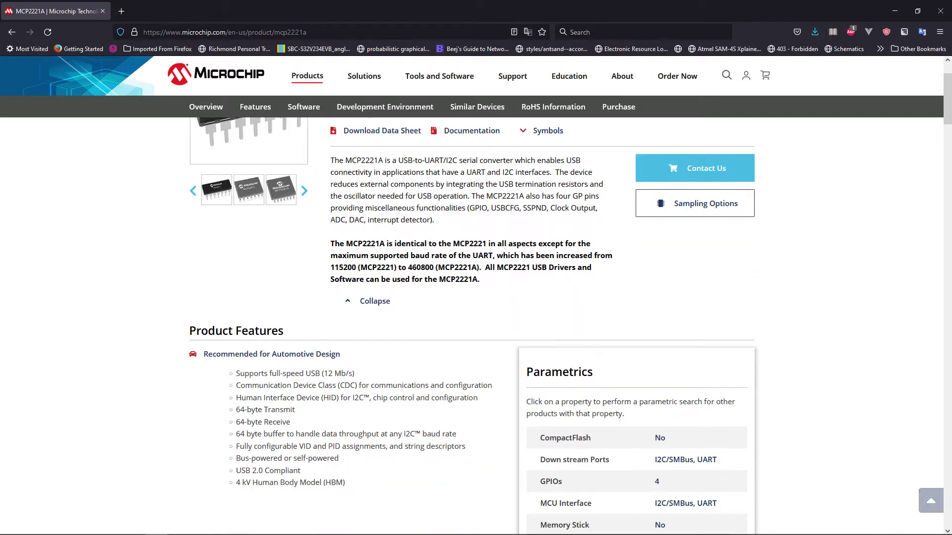
scroll(473, 324, "down", 5)
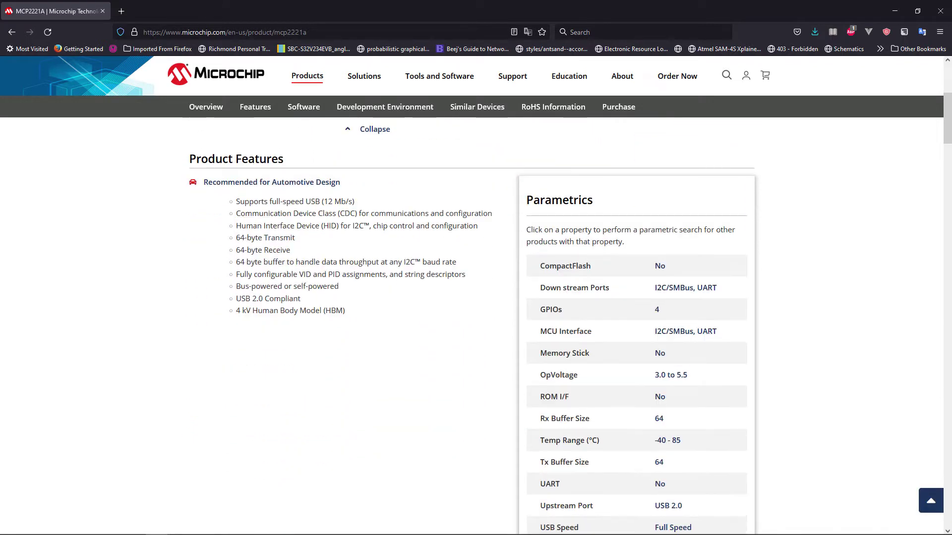
scroll(473, 324, "down", 3)
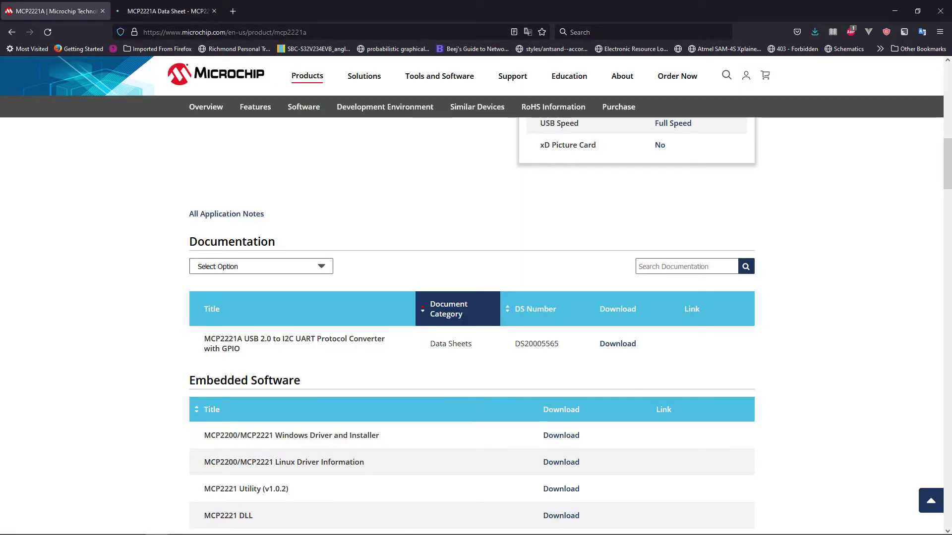
Find the MCP2221A Breakout Module among the demo and evaluation boards and open its details page in a new tab
scroll(470, 322, "down", 7)
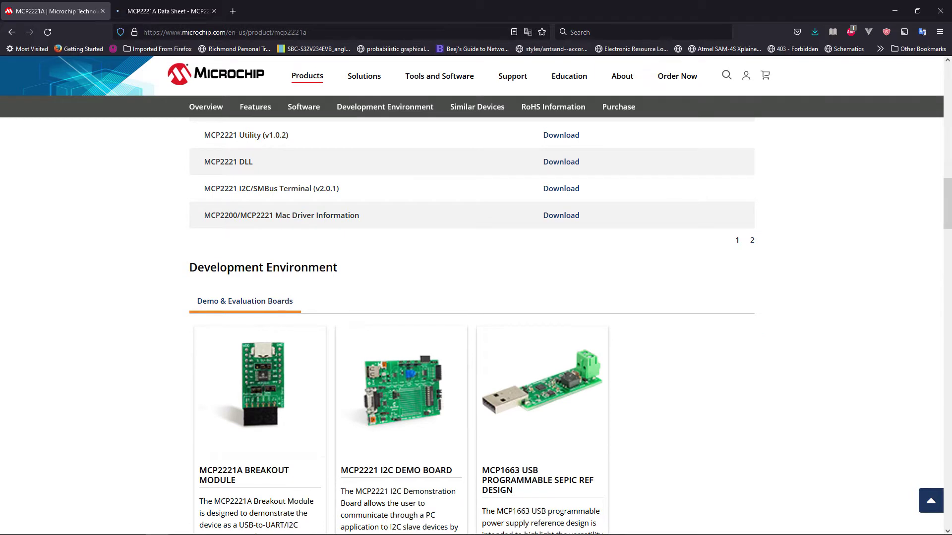
scroll(470, 322, "down", 1)
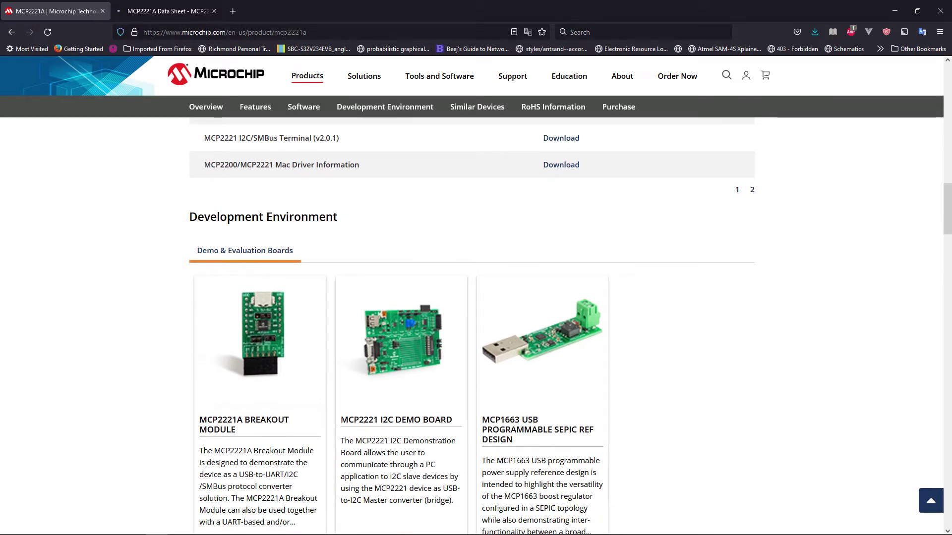
scroll(471, 322, "down", 2)
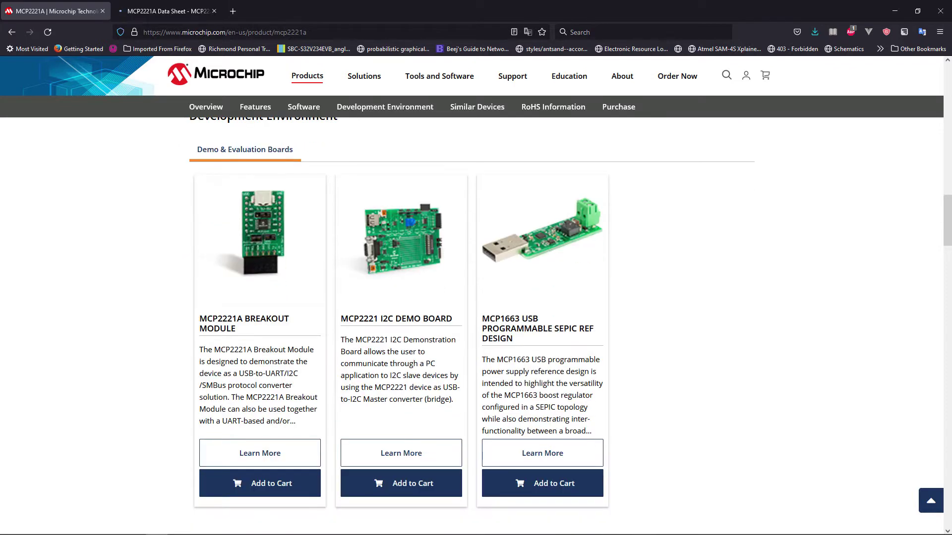
middle_click(260, 453)
mouse_move(364, 76)
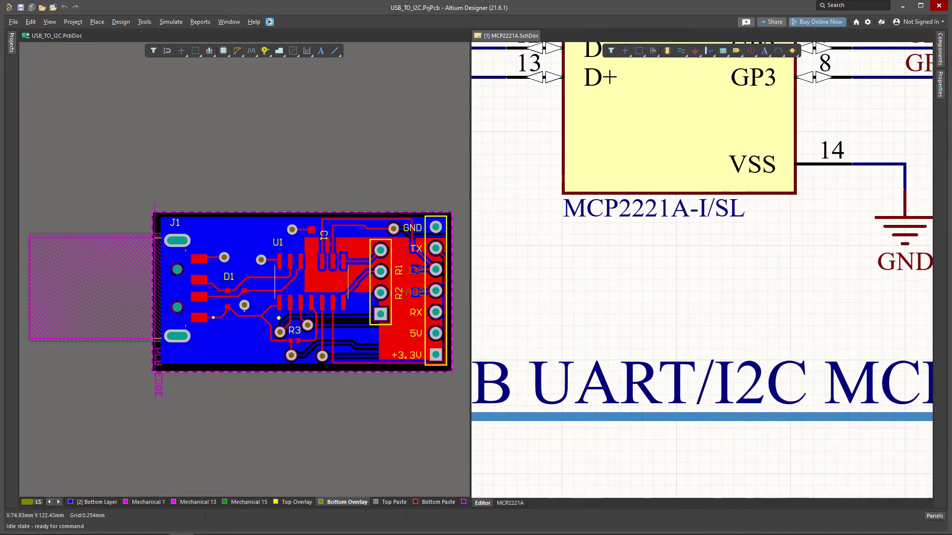
In Altium Designer, widen the MCP2221A schematic pane and bring all four circuit blocks into view
left_click_drag(470, 267, 77, 267)
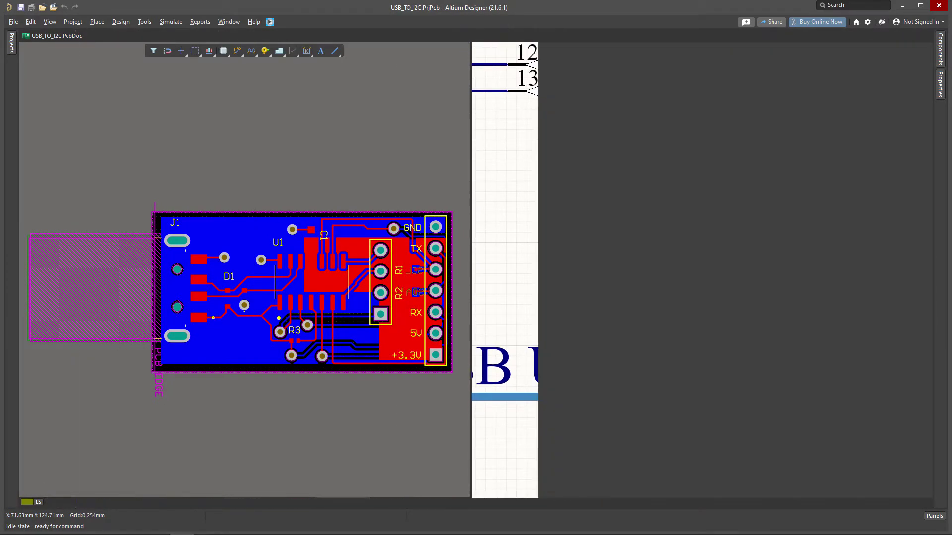
scroll(518, 362, "down", 6, "ctrl")
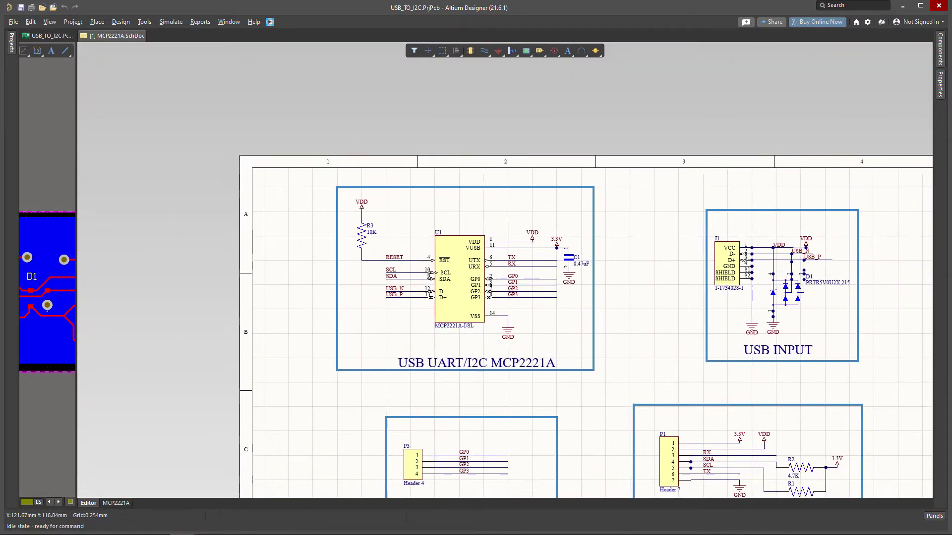
scroll(537, 341, "up", 2, "ctrl")
right_click_drag(536, 341, 446, 231)
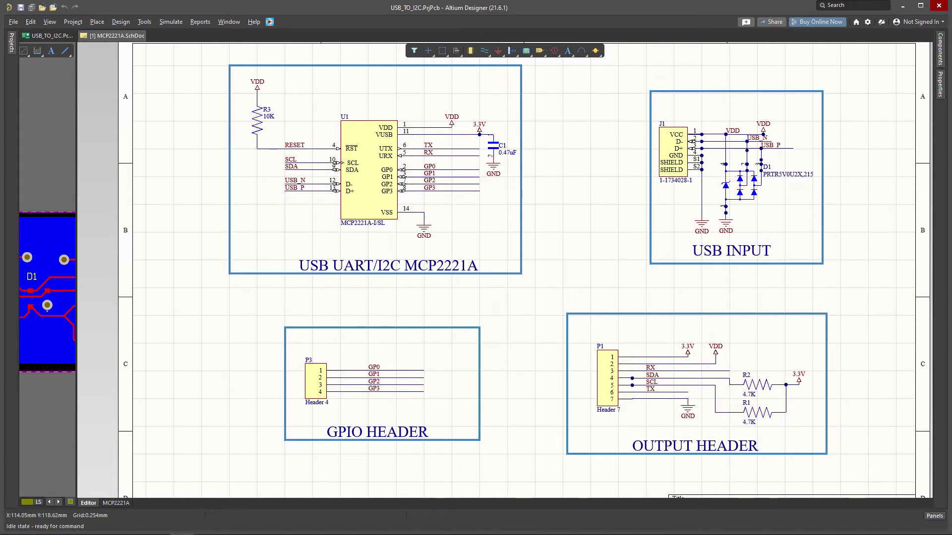
Open ADS1234.SchDoc from the 24bit_ADC_ADS1234 project's source documents and view the ADS1234 24-bit ADC block
key("g")
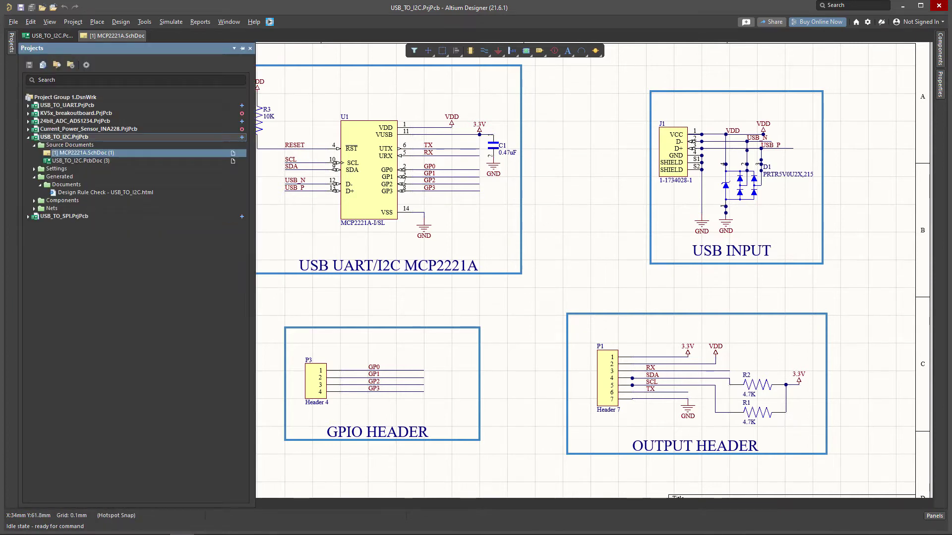
left_click(28, 121)
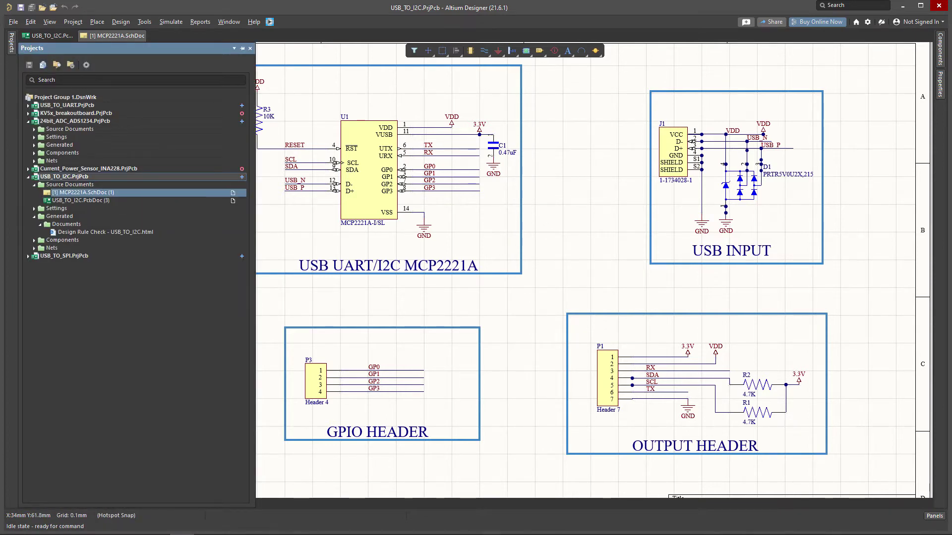
left_click(34, 128)
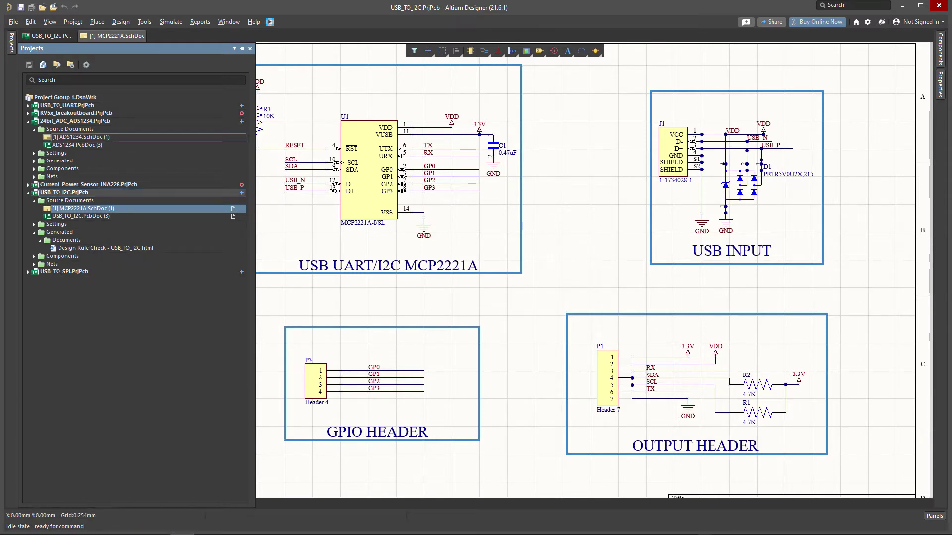
double_click(80, 137)
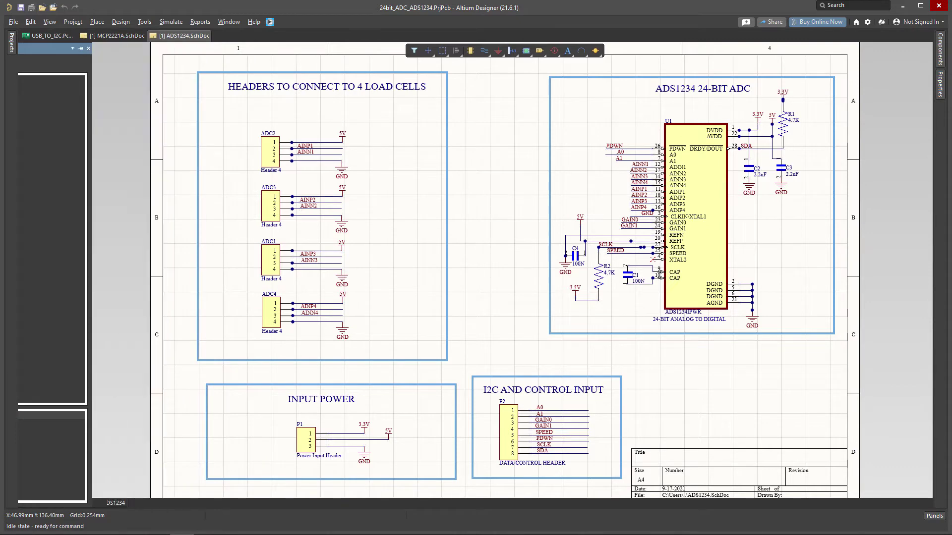
right_click_drag(617, 275, 369, 299)
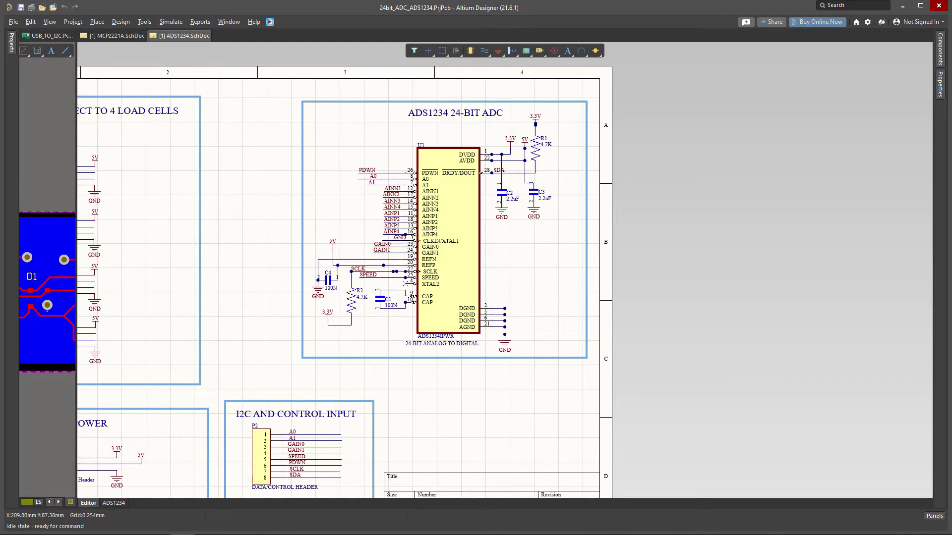
Return to MCP2221A.SchDoc in the USB_TO_I2C project
key("g")
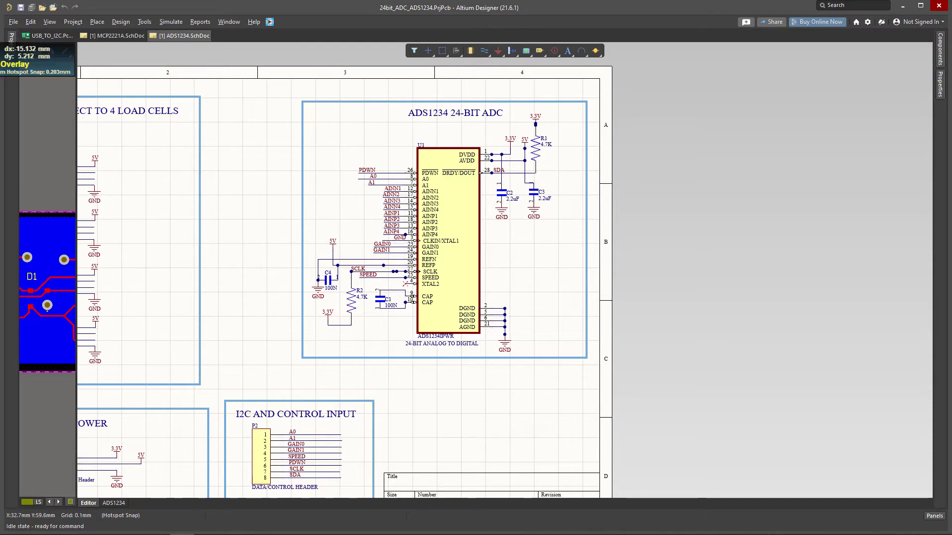
key("g")
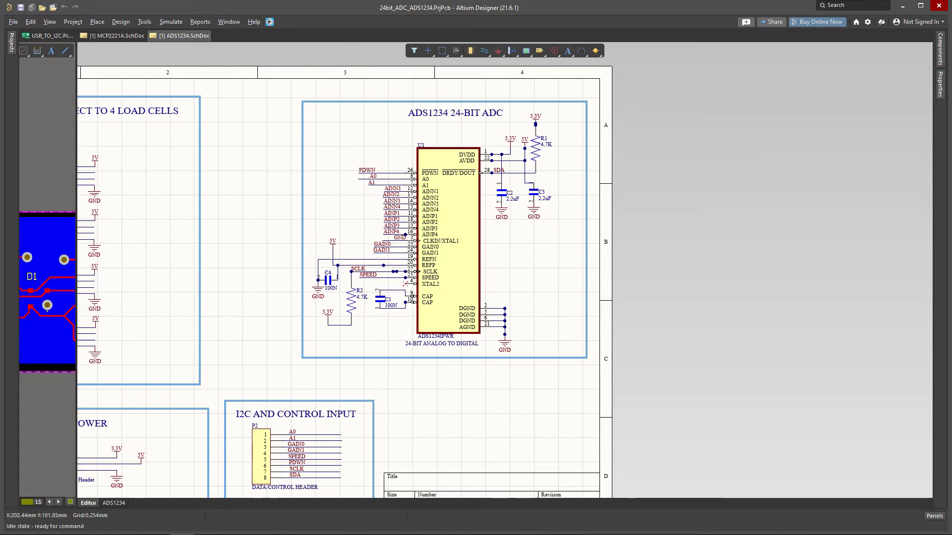
key("g")
left_click(11, 43)
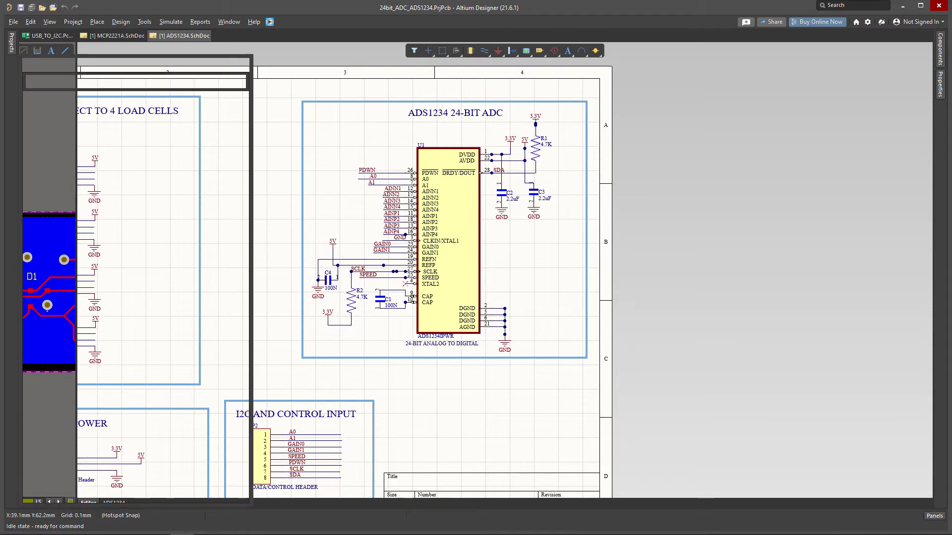
left_click(83, 209)
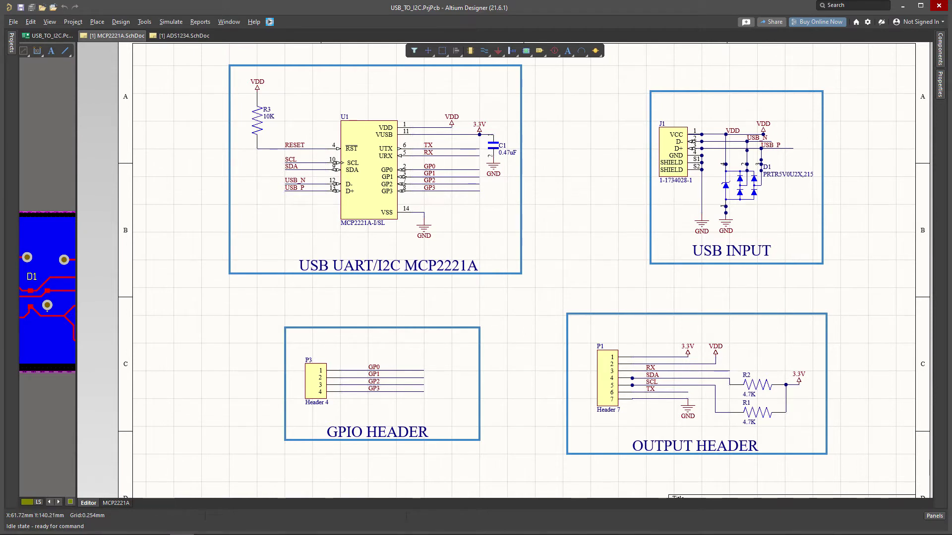
Examine the USB input, GPIO header and output header circuits in the MCP2221A schematic
right_click_drag(591, 192, 412, 204)
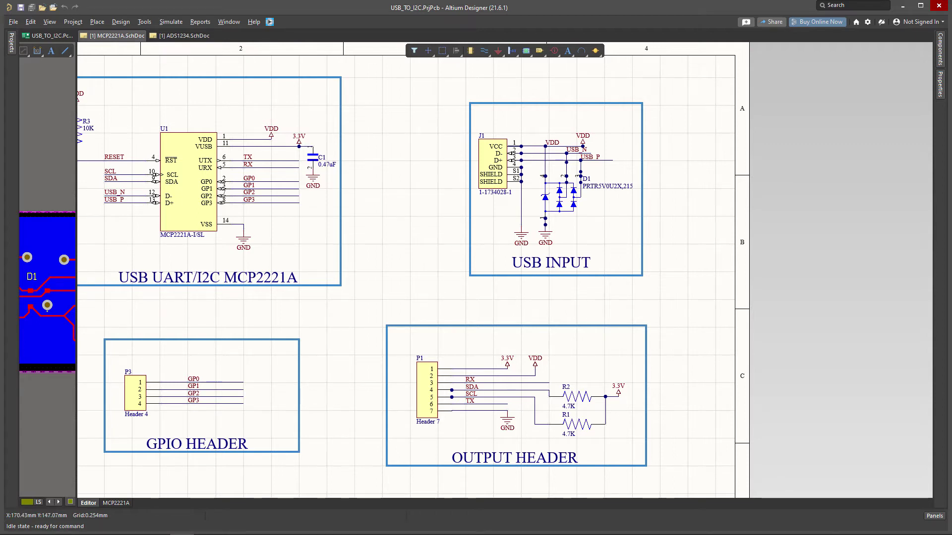
right_click_drag(252, 320, 380, 259)
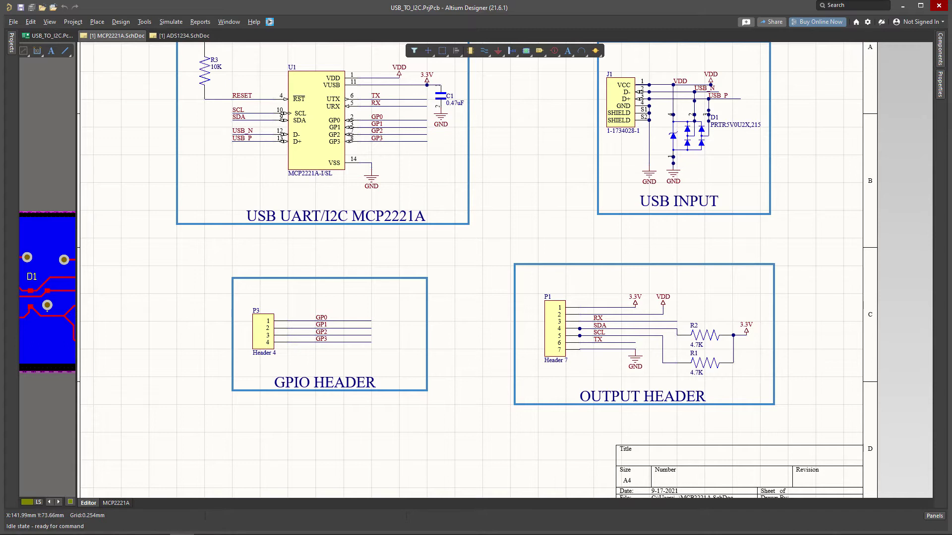
right_click_drag(447, 321, 269, 341)
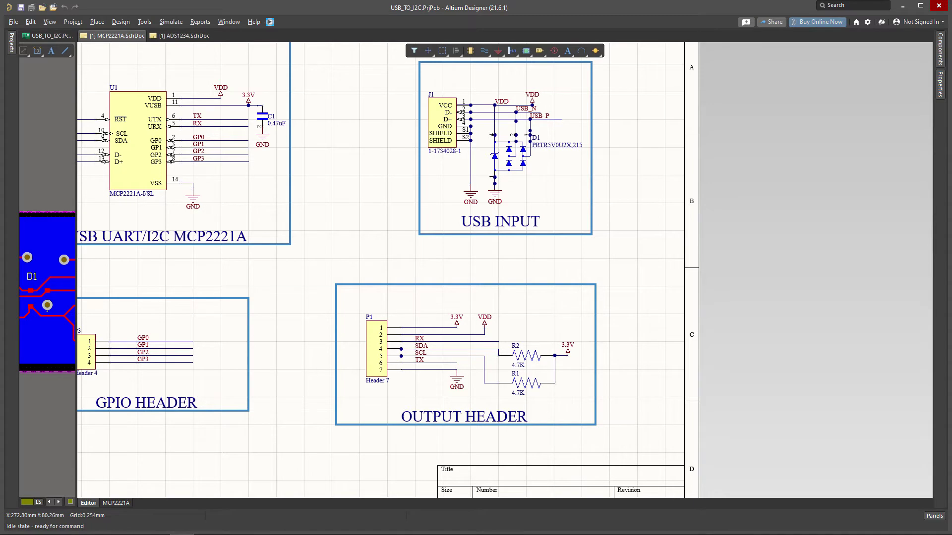
key("ctrl+Page_Down")
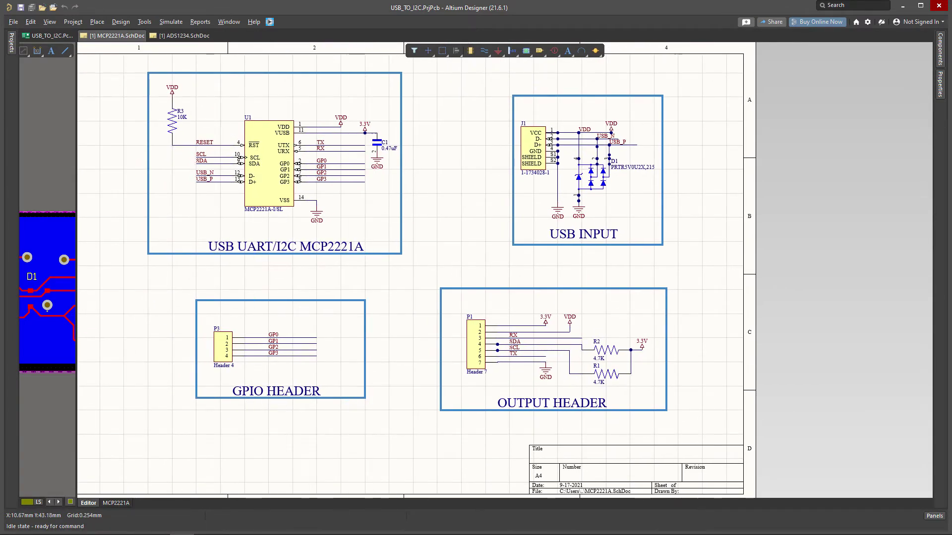
Widen the USB_TO_I2C PCB pane to show the entire board and switch the board to 3D view
left_click_drag(75, 396, 372, 396)
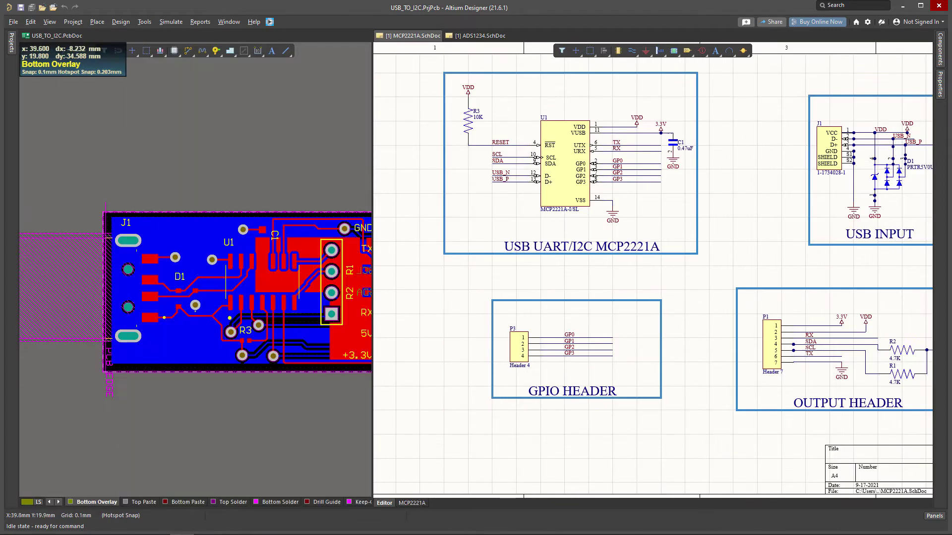
left_click(199, 417)
scroll(238, 406, "down", 1, "ctrl")
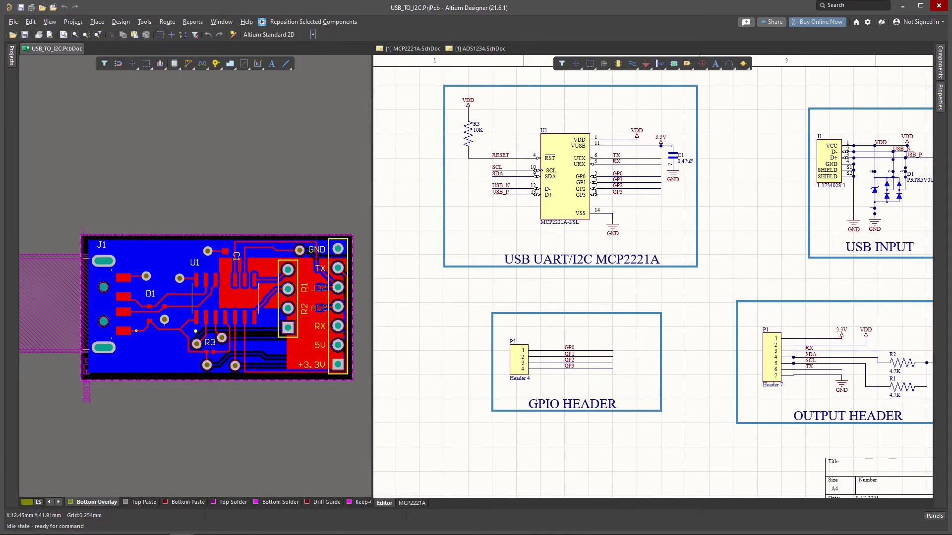
left_click_drag(372, 273, 501, 272)
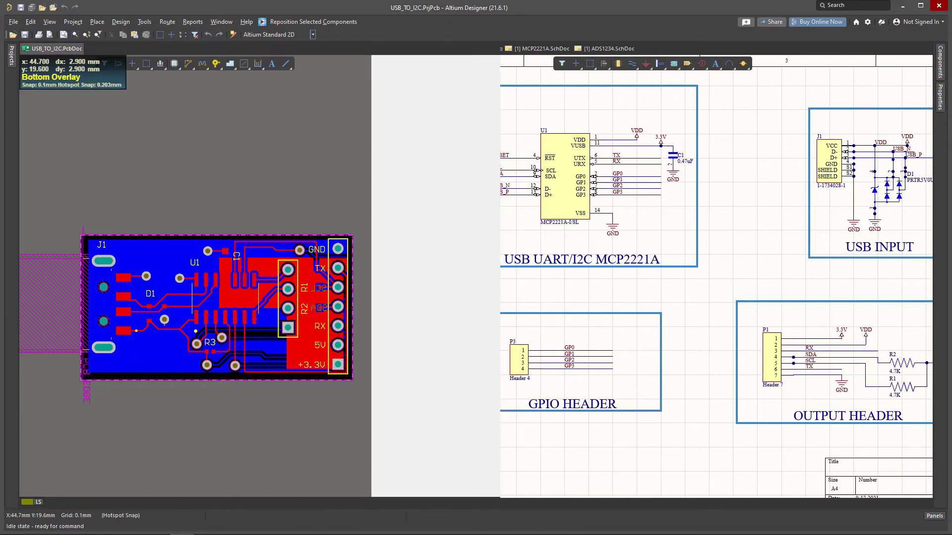
key("3")
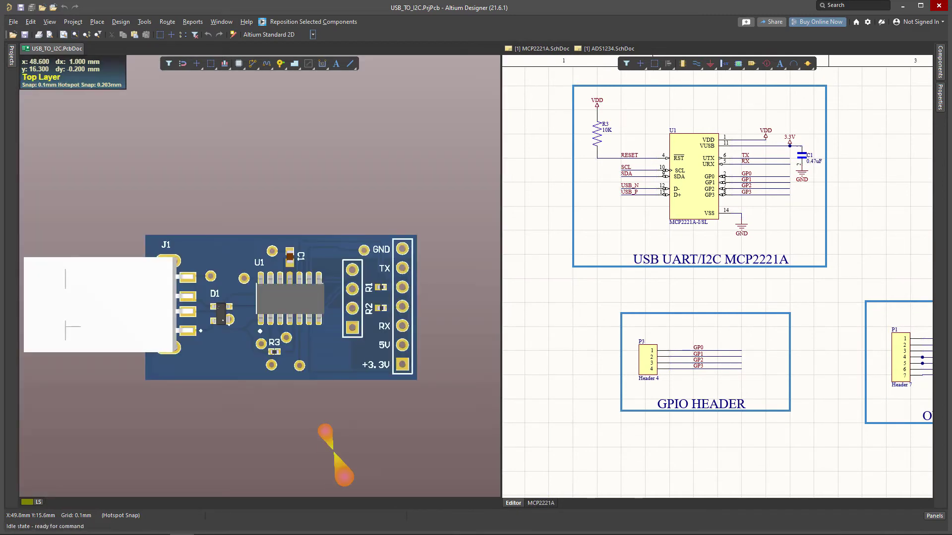
Inspect the 3D board from several angles and select the MCP2221A chip U1 in the schematic to highlight it on the board
right_click_drag(343, 417, 275, 372, "shift")
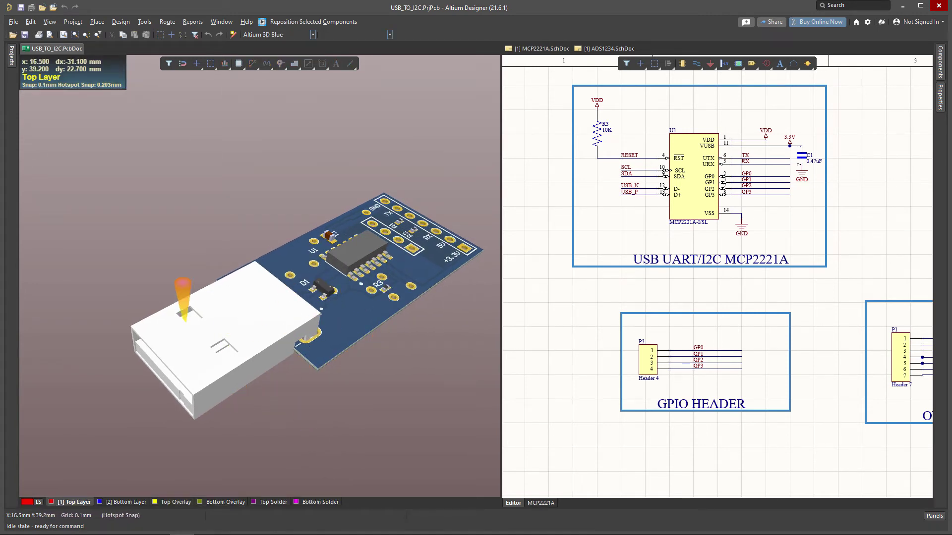
right_click_drag(204, 303, 254, 372, "shift")
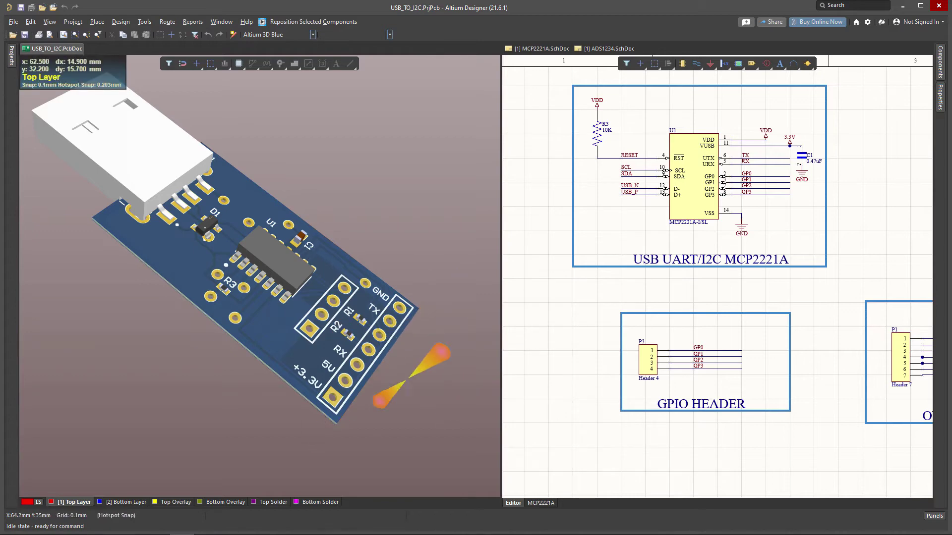
right_click_drag(328, 336, 303, 316, "shift")
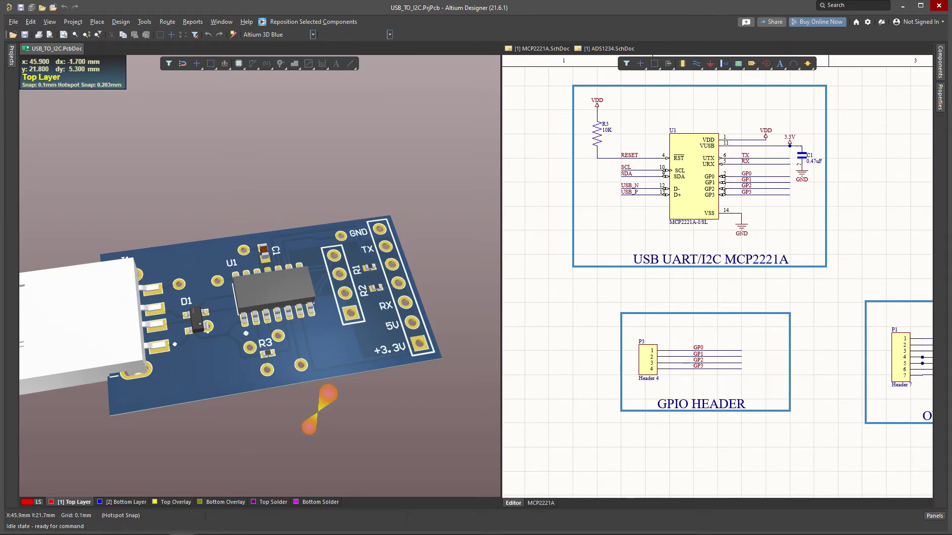
left_click_drag(580, 328, 690, 205)
left_click(690, 188)
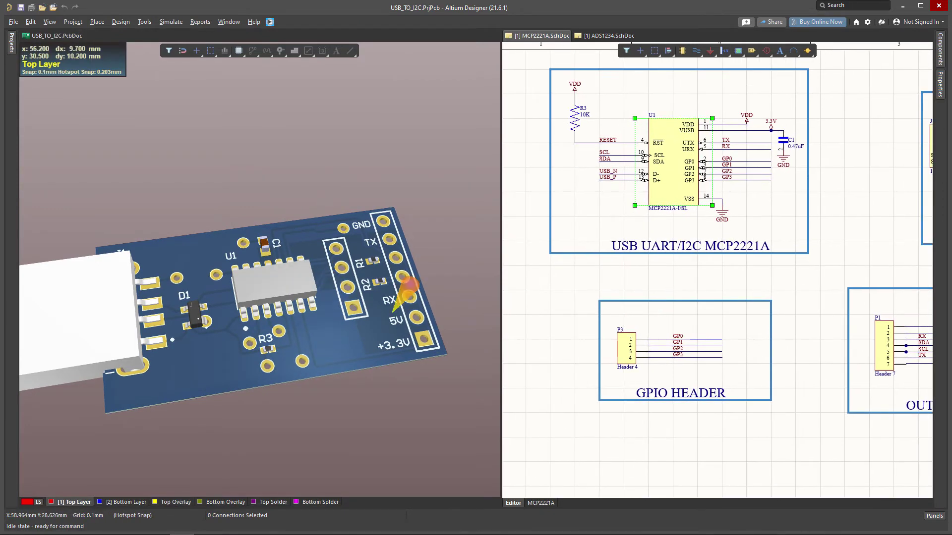
left_click(445, 257)
key("2")
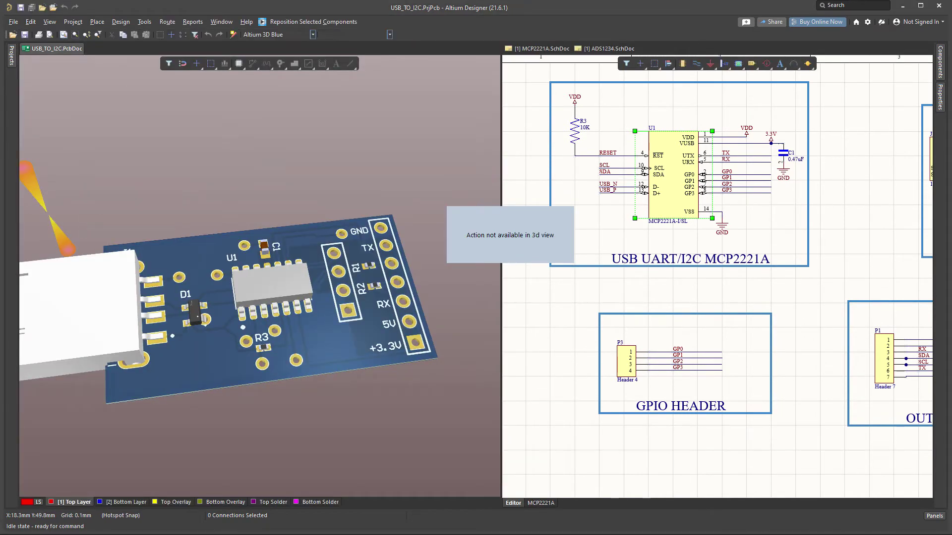
Switch to the browser, view the MCP2221A package photos on the Microchip product page, and return to Altium Designer
key("alt+Tab")
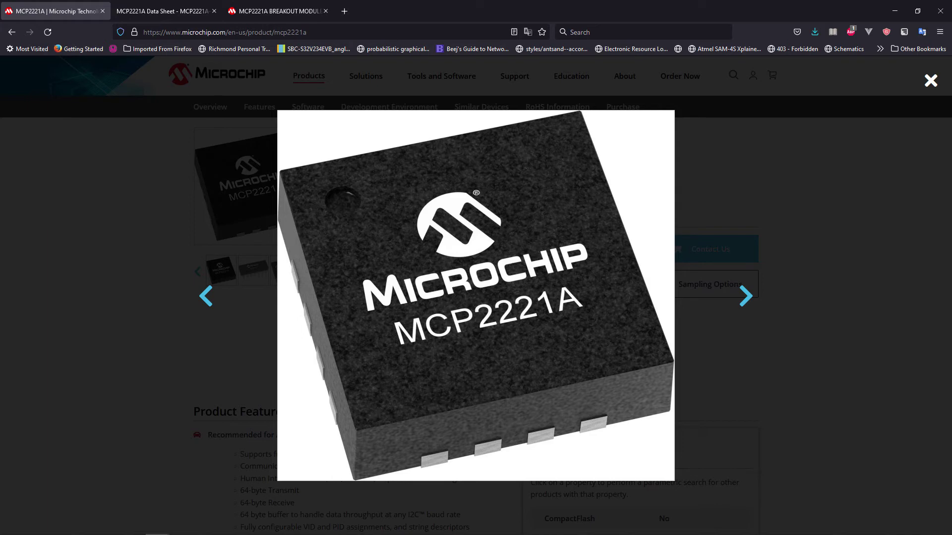
left_click(746, 296)
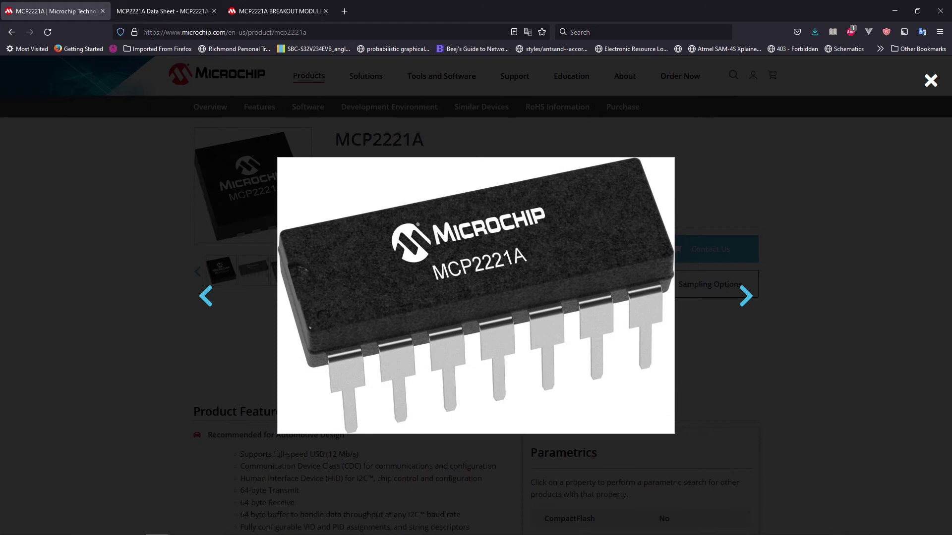
key("Right")
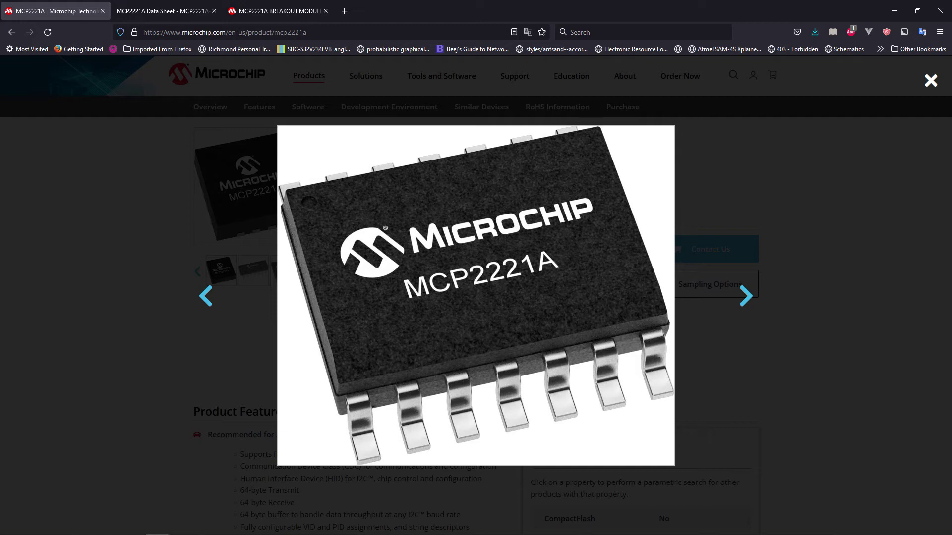
left_click(746, 296)
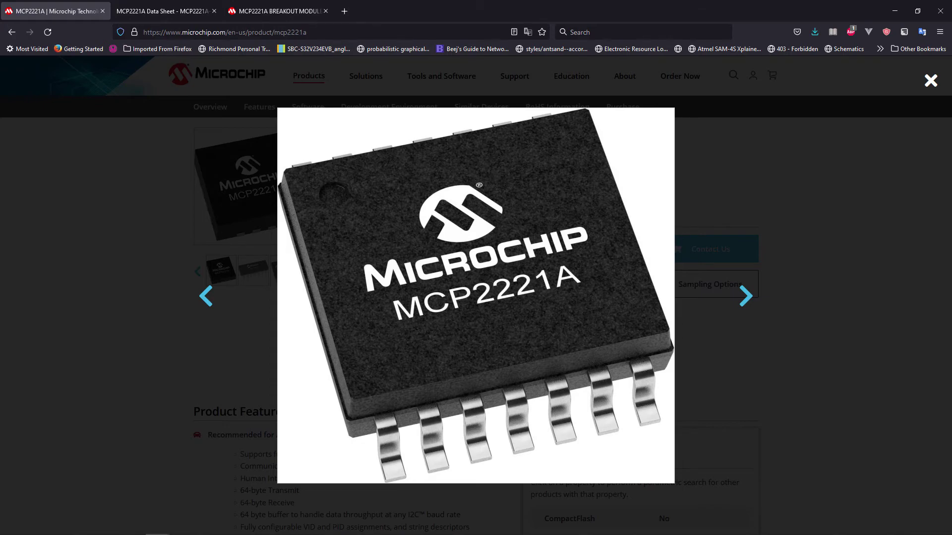
key("Escape")
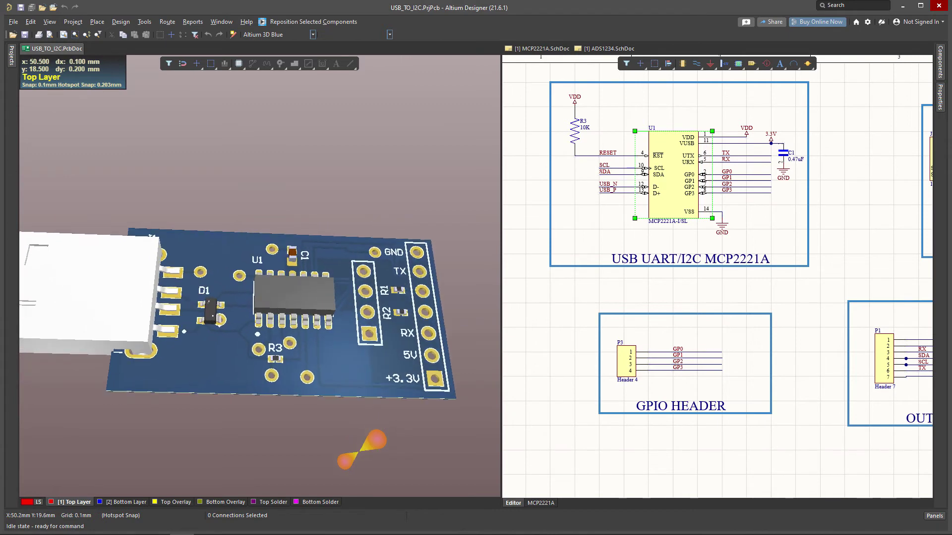
Clear the U1 selection and examine the USB connector, D1 and U1 on the 3D board up close and from different angles
right_click_drag(322, 473, 389, 143, "shift")
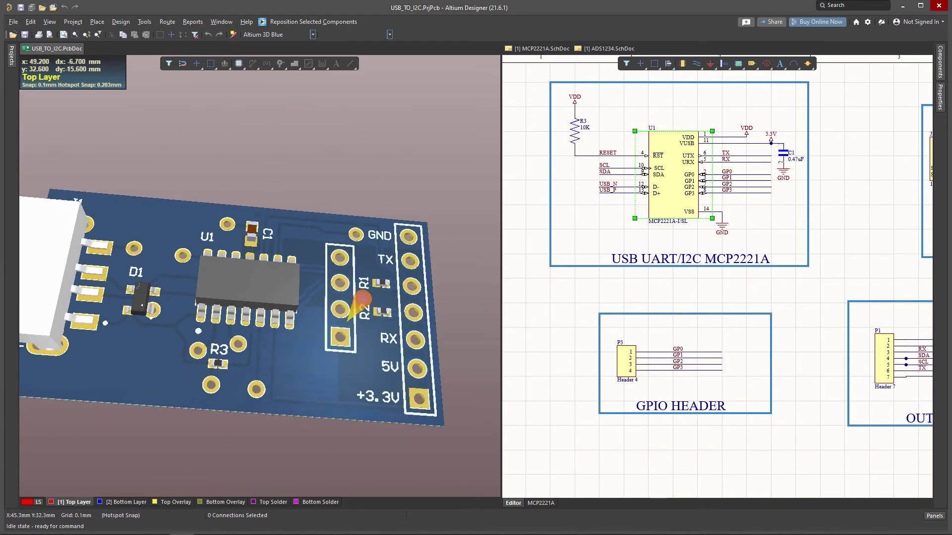
right_click_drag(196, 284, 200, 290, "shift")
left_click(295, 297)
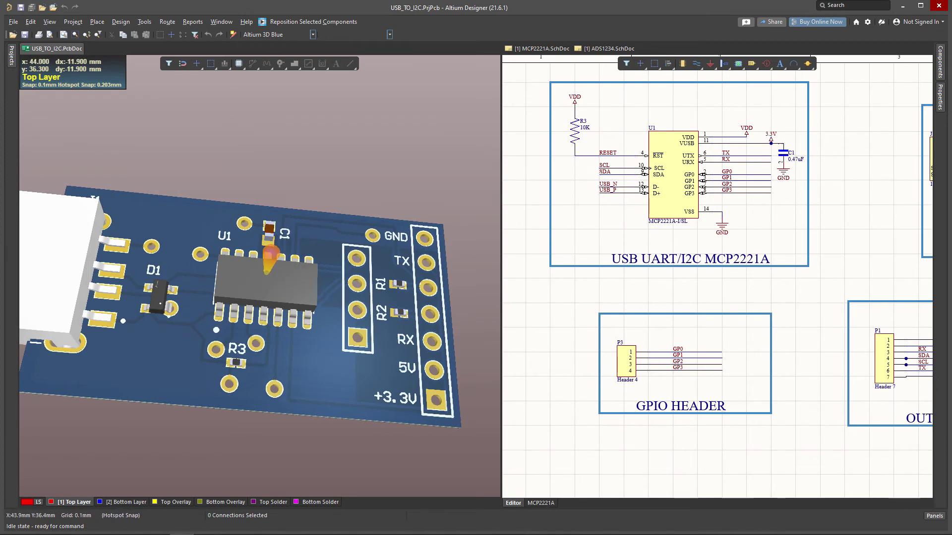
scroll(276, 283, "up", 2, "ctrl")
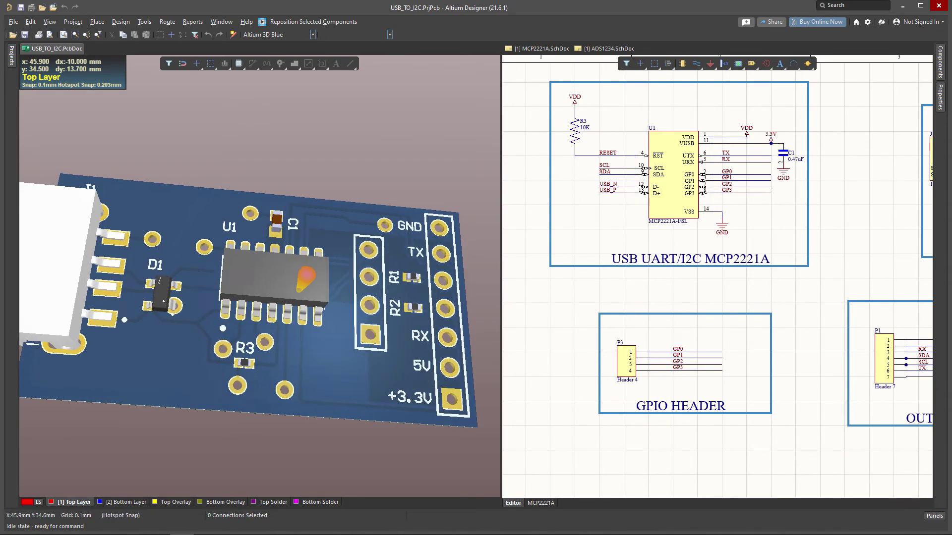
scroll(224, 292, "up", 5, "ctrl")
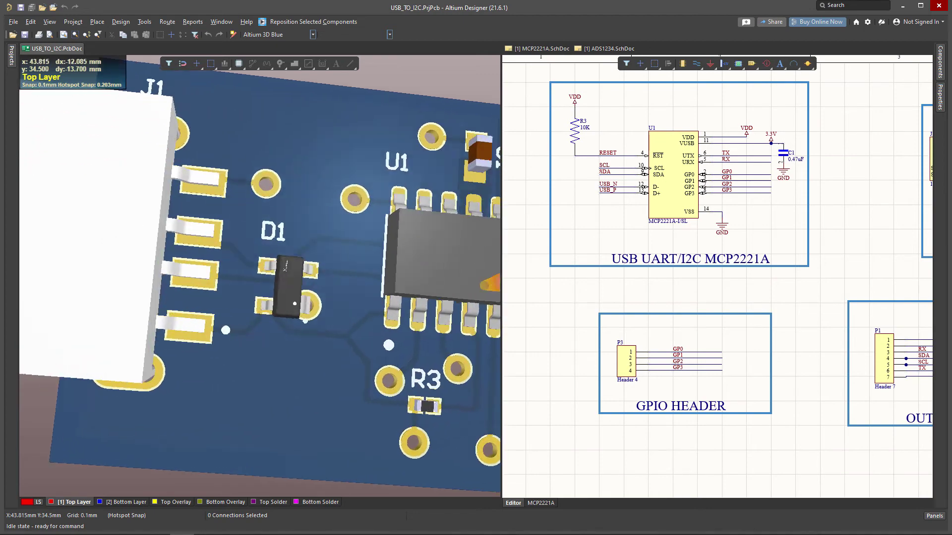
scroll(224, 292, "up", 5, "ctrl")
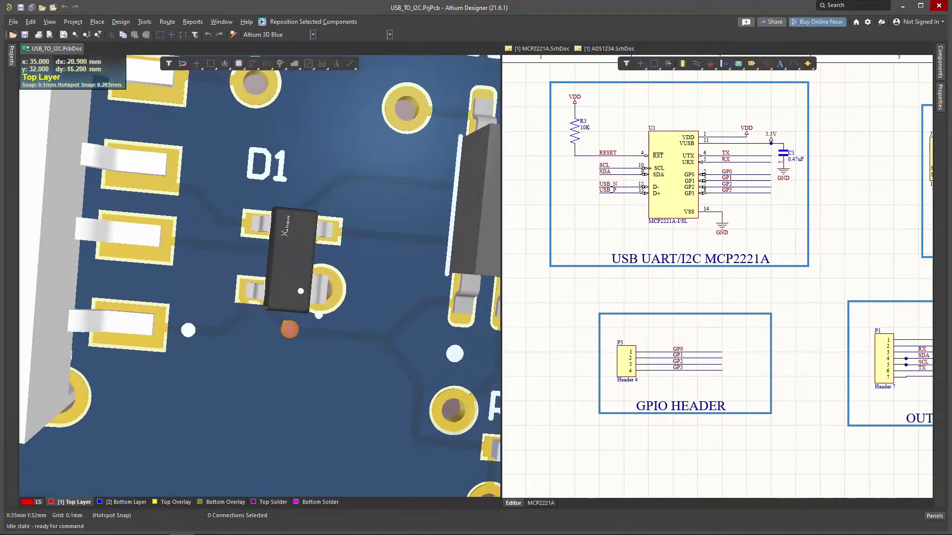
right_click_drag(319, 308, 172, 185, "shift")
right_click_drag(193, 221, 145, 151, "shift")
right_click_drag(169, 106, 84, 194, "shift")
right_click_drag(45, 270, 97, 319, "shift")
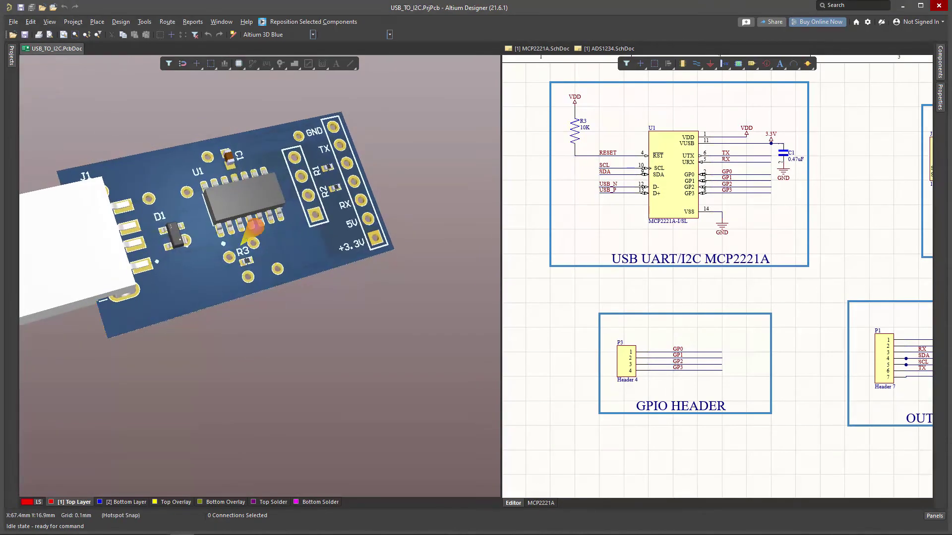
Show the USB INPUT circuit in the schematic and select diode D1 on the 3D board to highlight its symbol
left_click(515, 309)
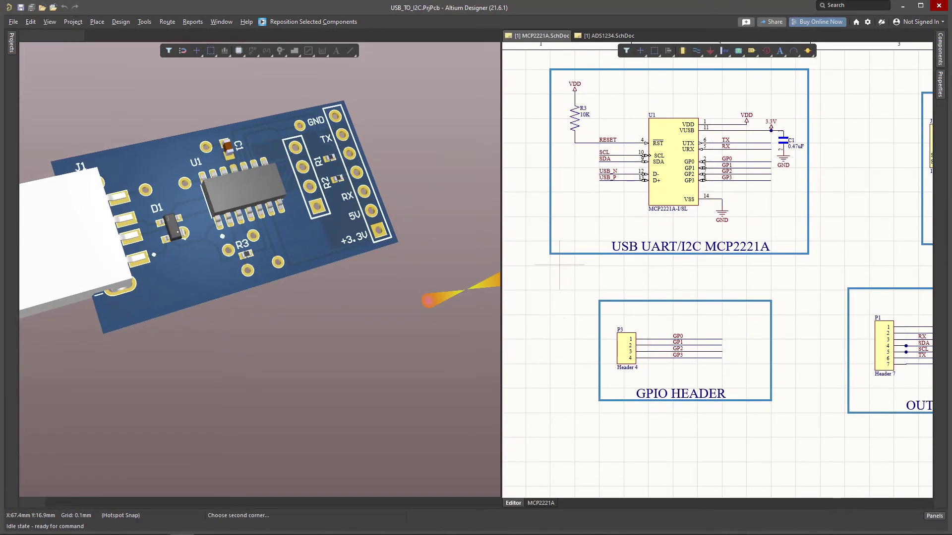
right_click_drag(743, 198, 605, 292)
right_click_drag(911, 268, 719, 323)
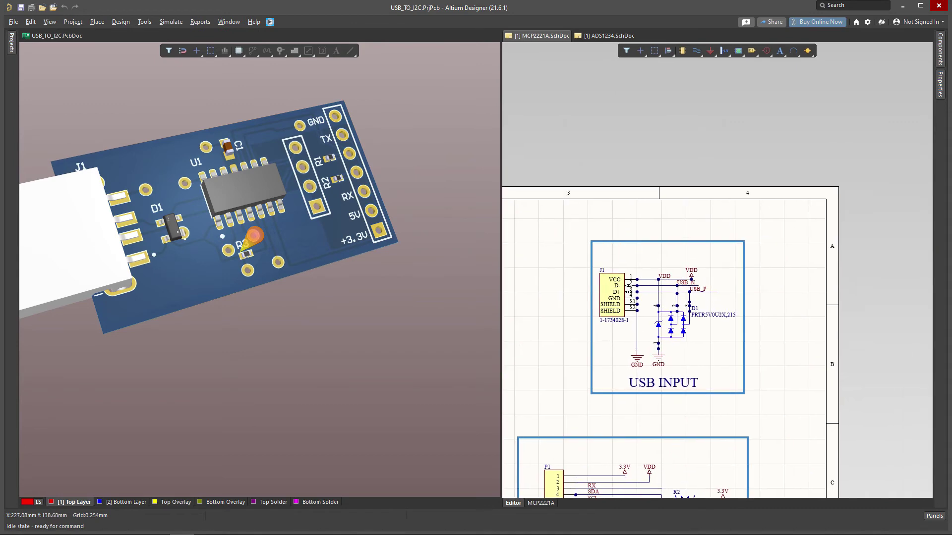
left_click(185, 227)
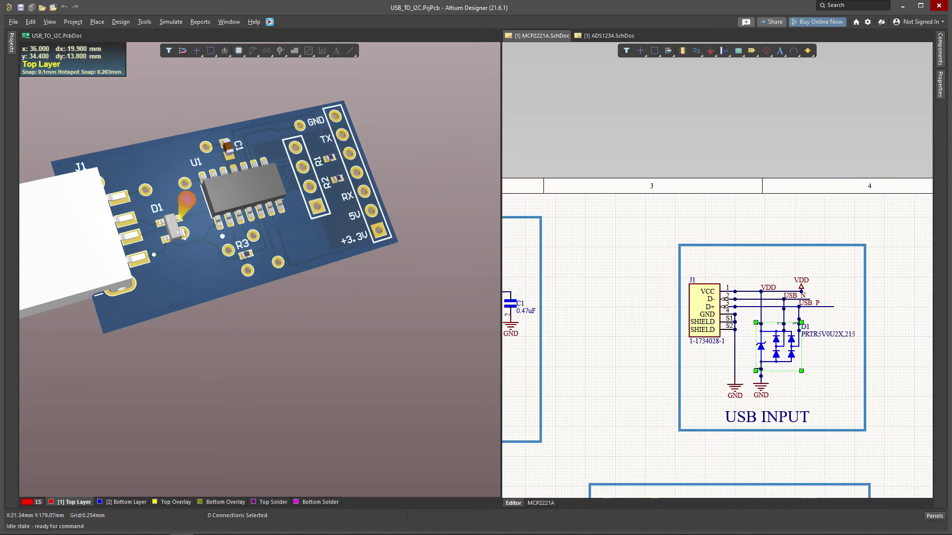
left_click(248, 295)
left_click(938, 6)
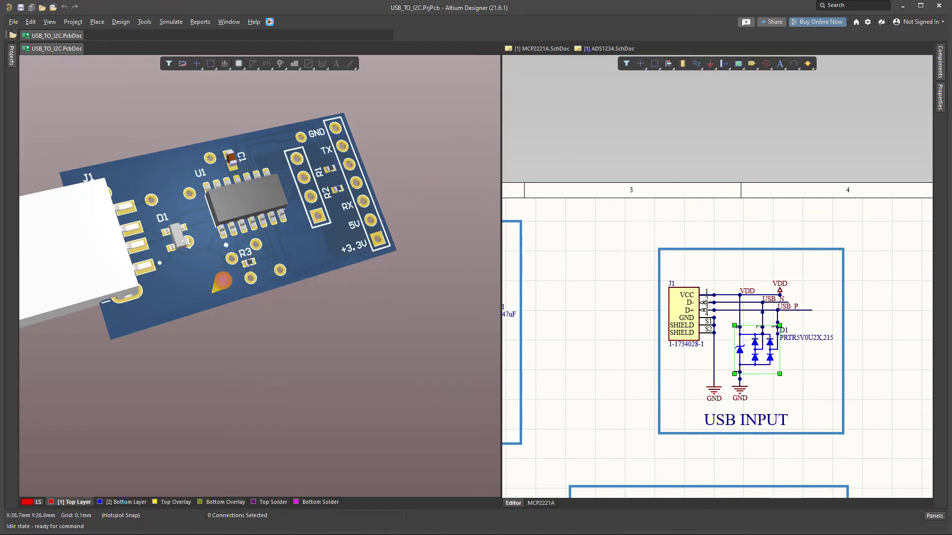
Clear the D1 selection and view U1 and the header area of the 3D board more closely
right_click(219, 323)
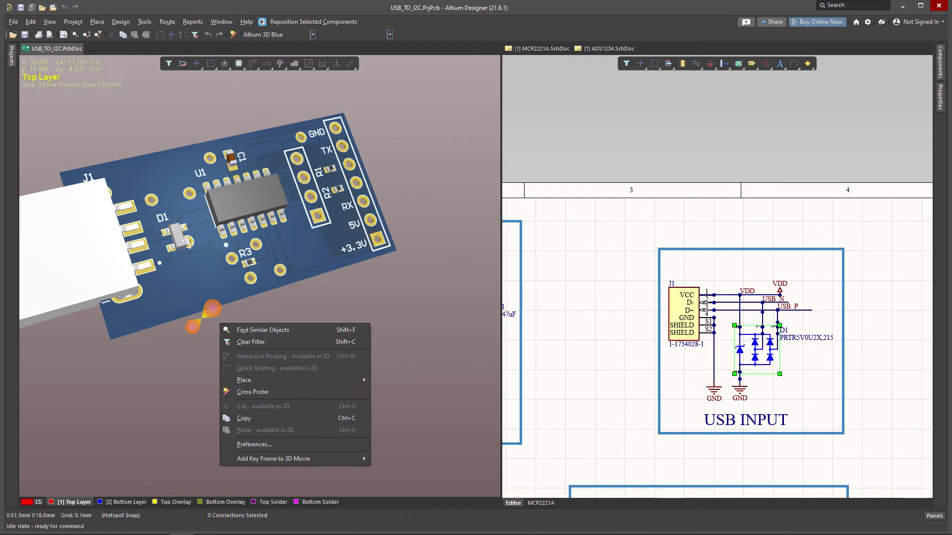
left_click(432, 323)
right_click_drag(392, 312, 394, 312)
scroll(392, 308, "up", 5, "ctrl")
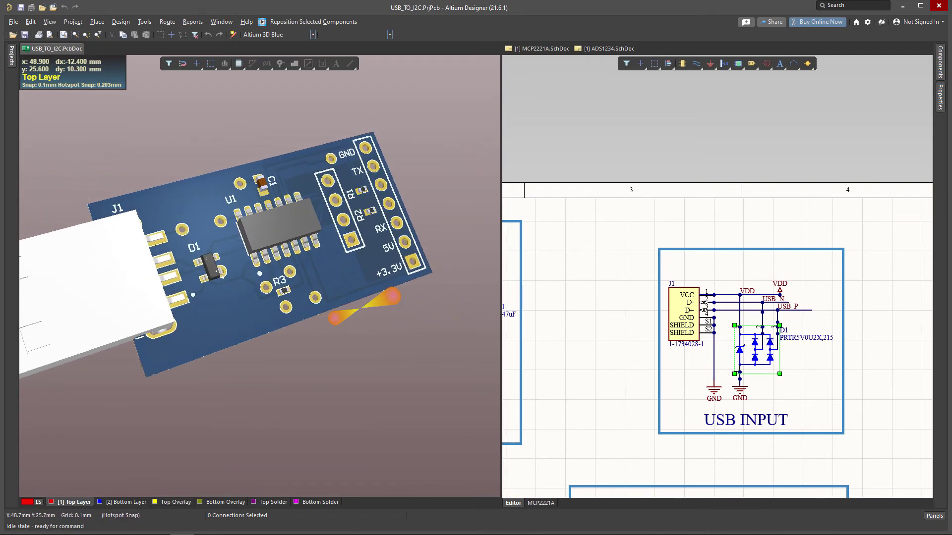
right_click_drag(340, 303, 337, 300)
left_click(436, 321)
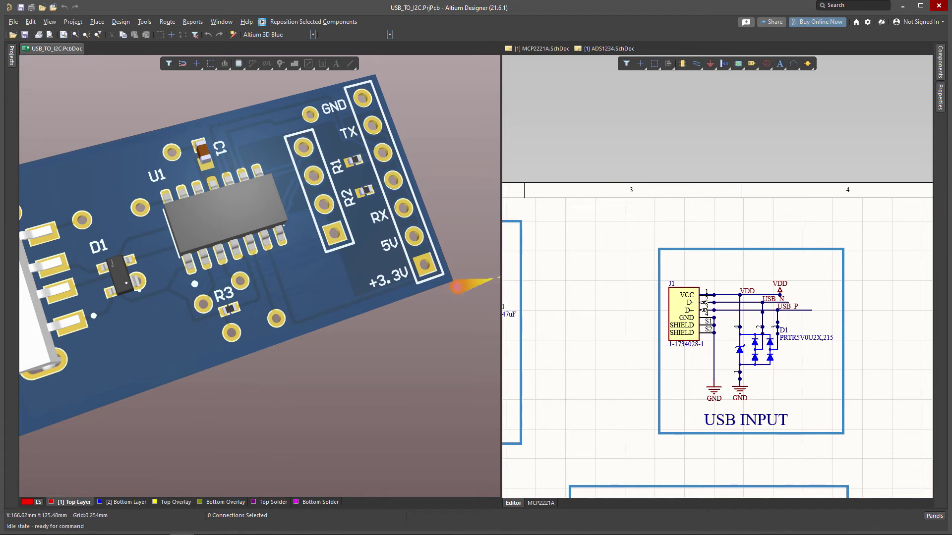
Select pull-up resistors R1 and R2 in the OUTPUT HEADER circuit to locate them on the board, and clear the selection
left_click(577, 429)
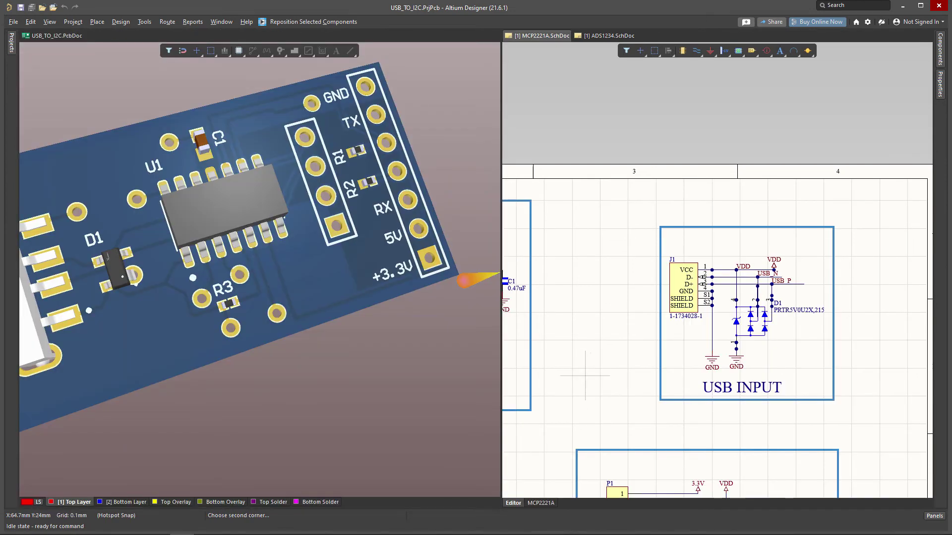
scroll(773, 351, "down", 3)
scroll(774, 351, "down", 1, "ctrl")
left_click_drag(749, 388, 814, 307)
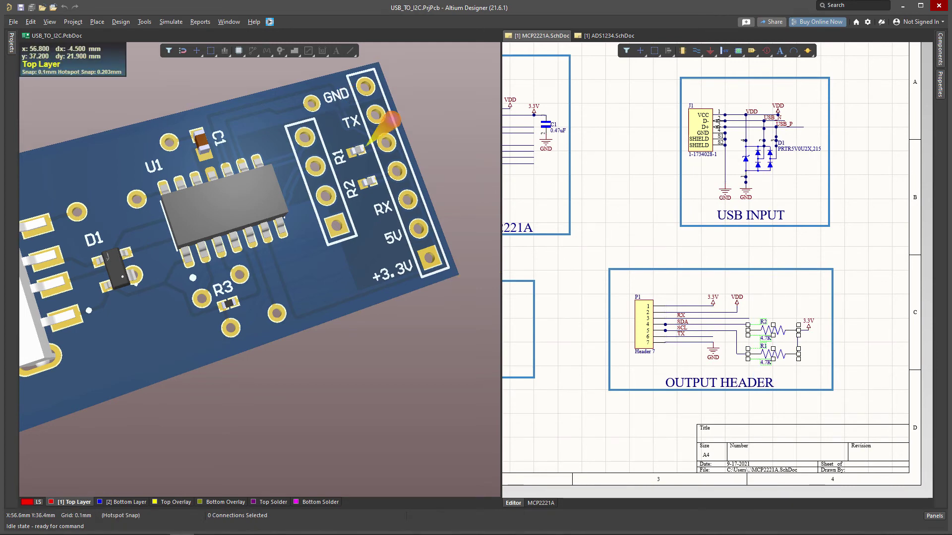
left_click(458, 214)
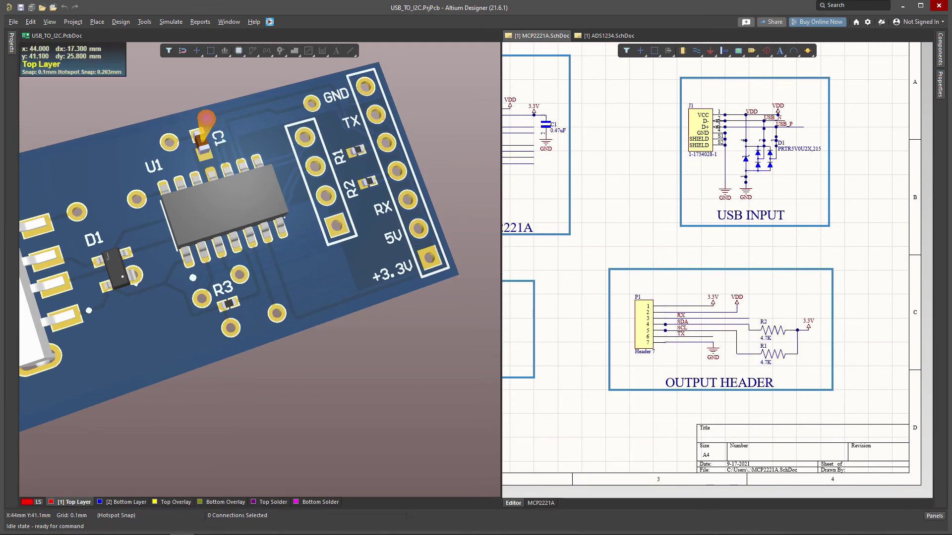
left_click(491, 245)
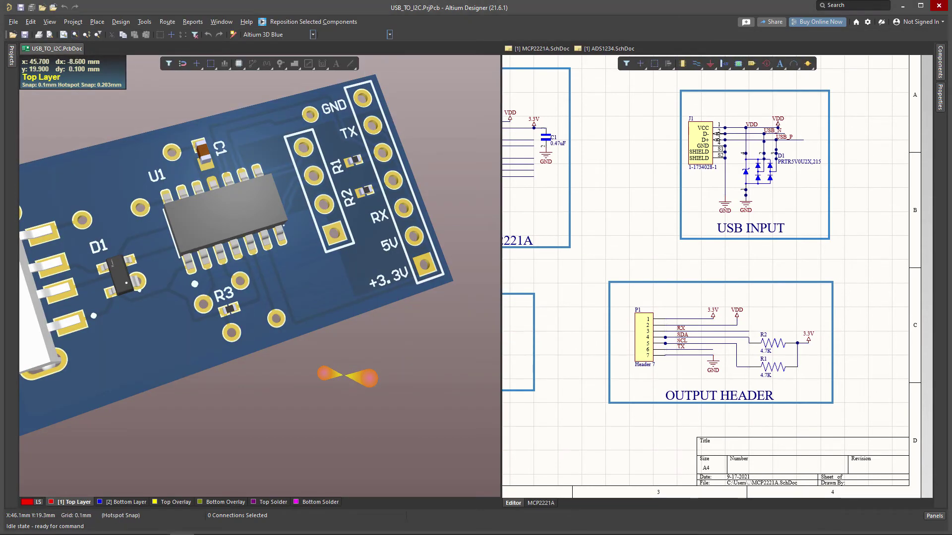
Switch the board to the 2D layout view and inspect the component pads and routing up close
left_click(323, 399)
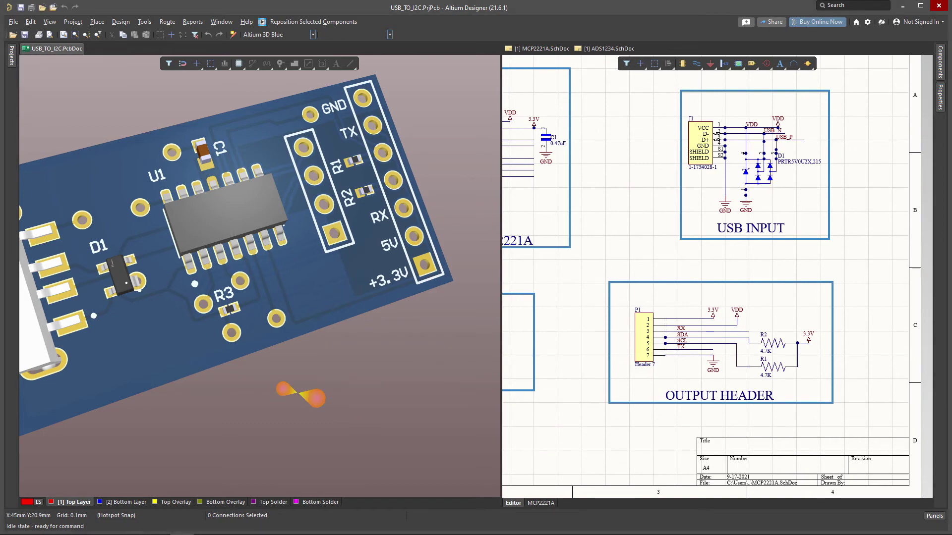
key("2")
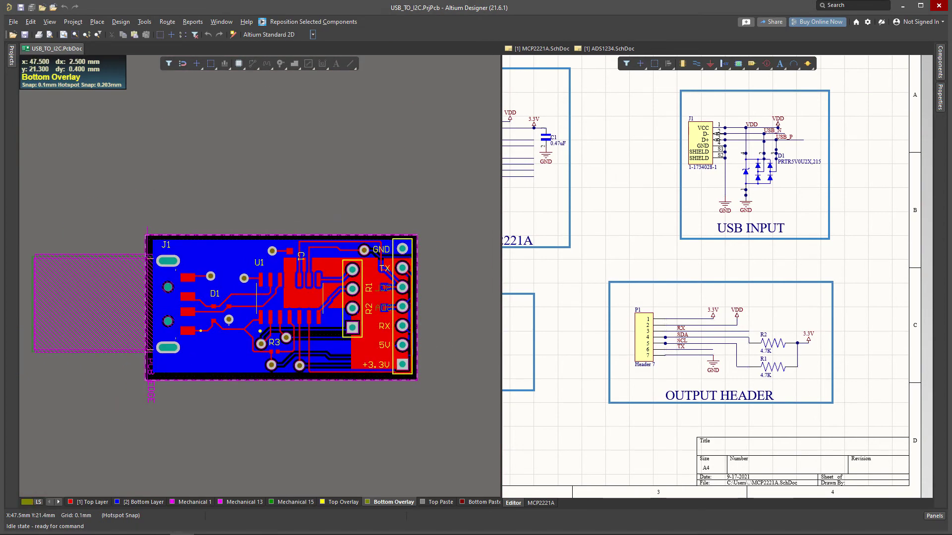
scroll(180, 342, "up", 1, "ctrl")
scroll(181, 342, "up", 1, "ctrl")
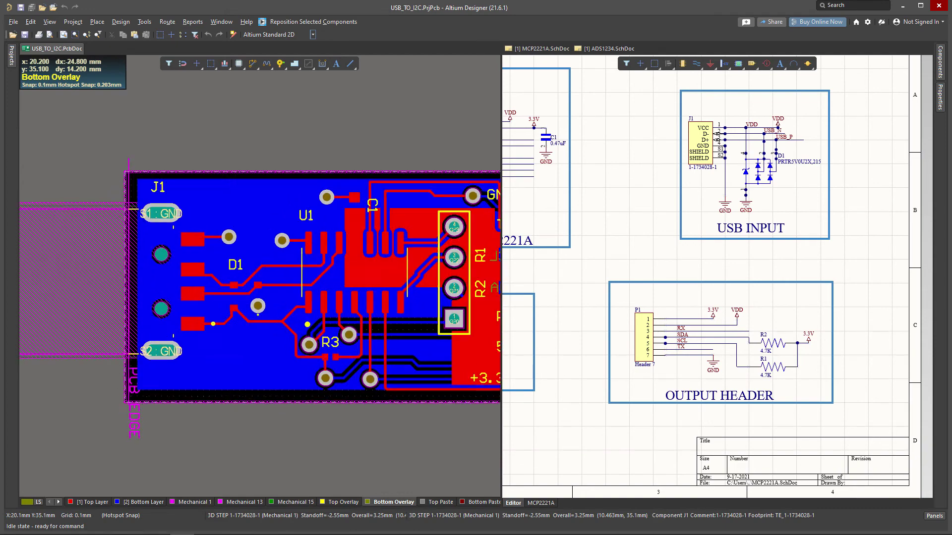
scroll(180, 342, "up", 1, "ctrl")
right_click_drag(181, 341, 39, 350)
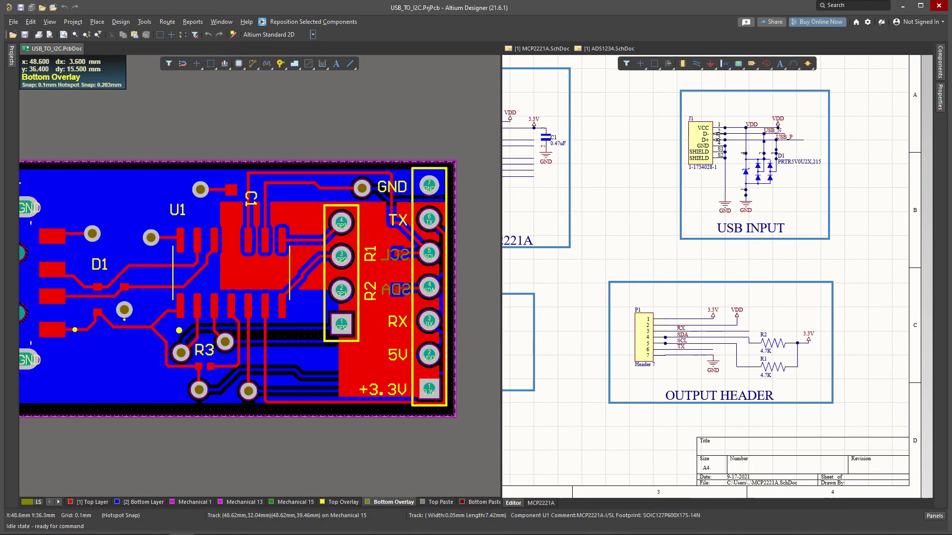
Examine the GPIO and output header pads and the traces running from U1's pins in the 2D layout
scroll(440, 259, "up", 3, "ctrl")
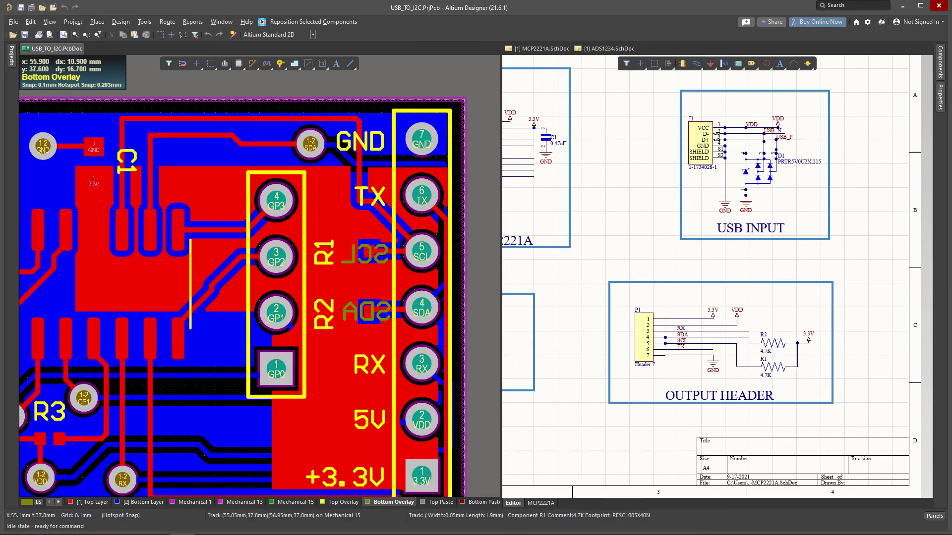
scroll(409, 345, "up", 1, "ctrl")
right_click_drag(409, 344, 385, 286)
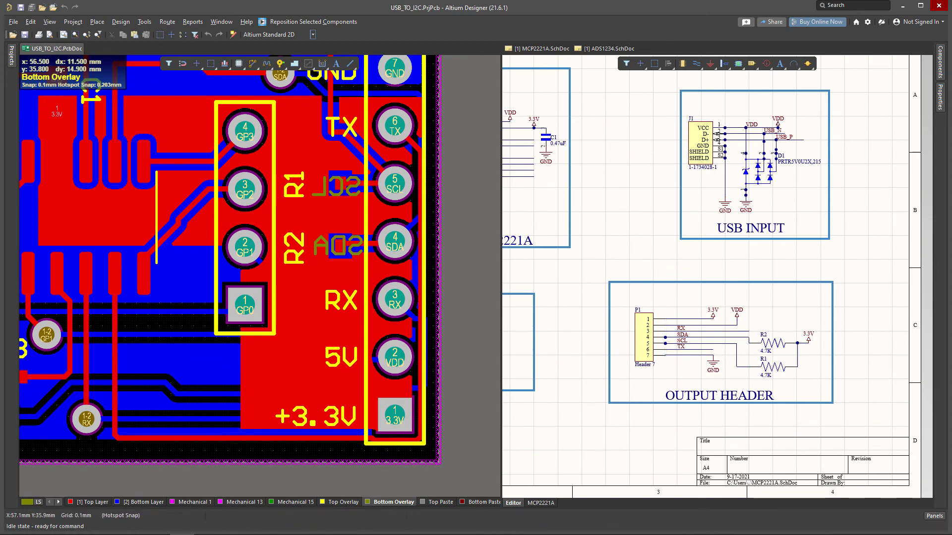
scroll(385, 289, "down", 1, "ctrl")
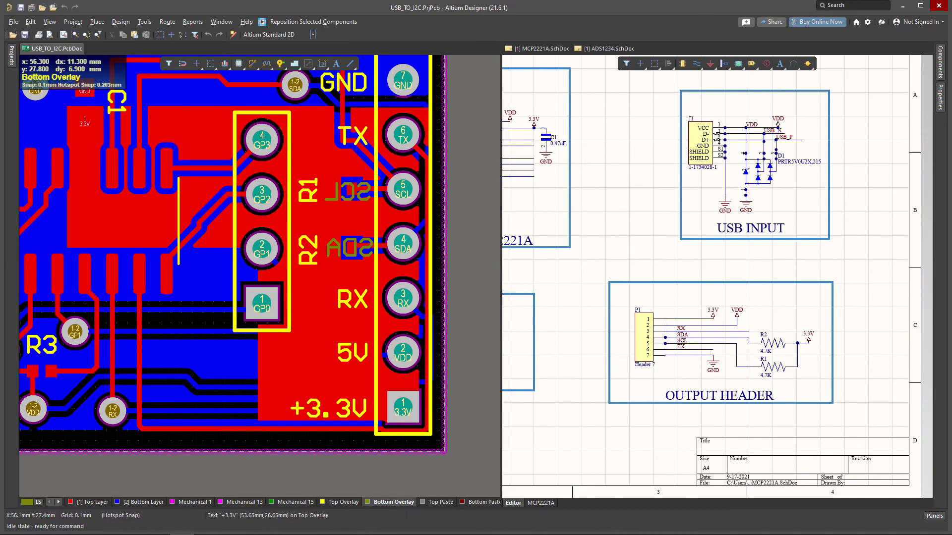
scroll(322, 157, "down", 2, "ctrl")
right_click_drag(171, 181, 147, 81)
scroll(223, 180, "up", 4, "ctrl")
scroll(204, 115, "up", 1, "ctrl")
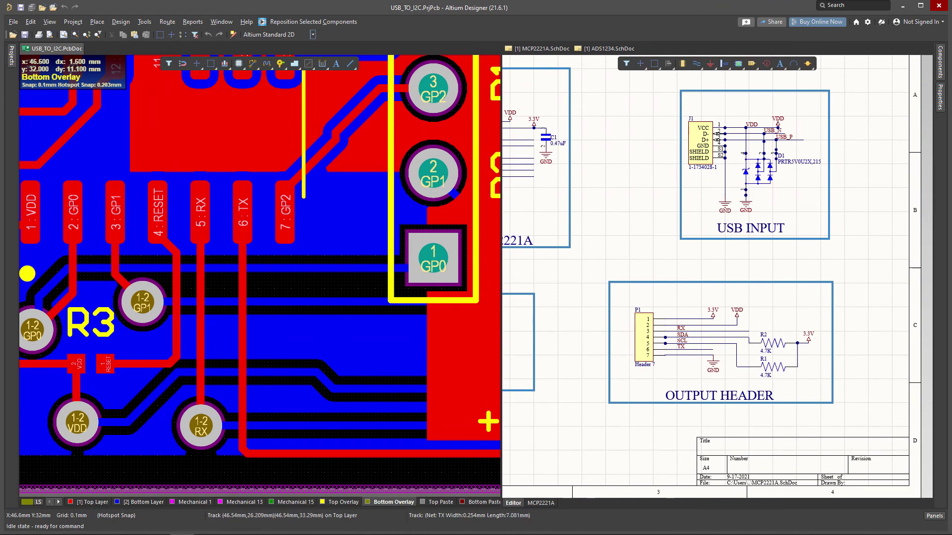
Examine the GPIO and output header pads, their silkscreen labels and their routing to U1 in the 2D layout
right_click_drag(243, 226, 226, 226)
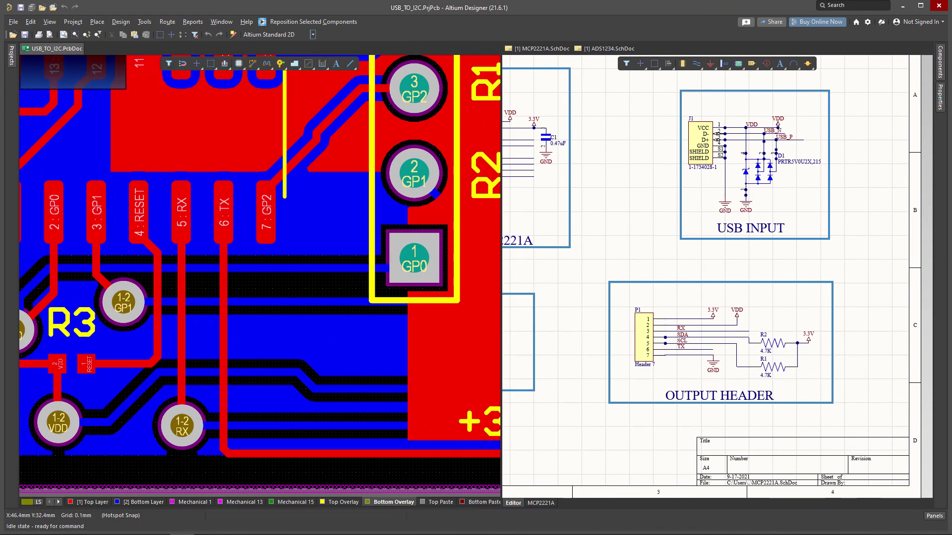
scroll(53, 308, "down", 2, "ctrl")
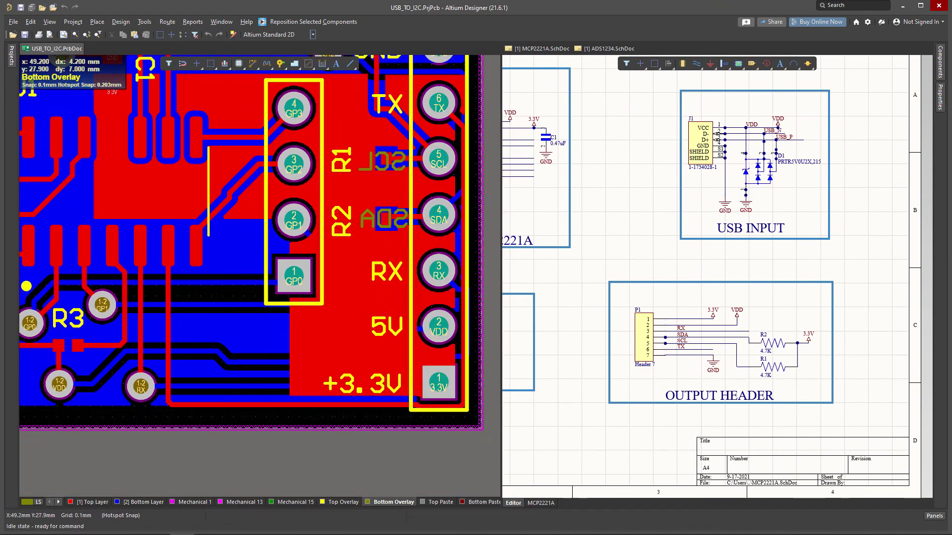
right_click_drag(460, 396, 423, 431)
scroll(424, 431, "down", 1, "ctrl")
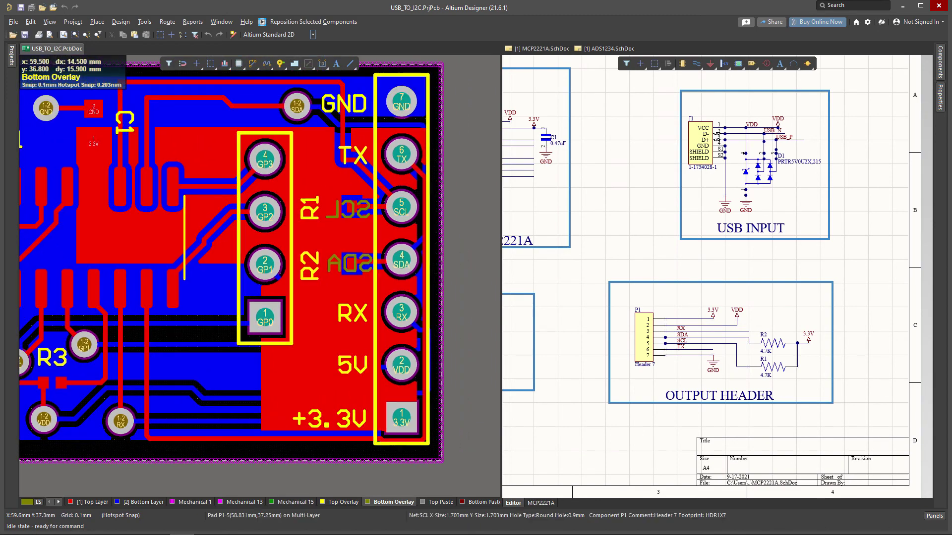
scroll(308, 188, "down", 1, "ctrl")
right_click_drag(308, 189, 366, 219)
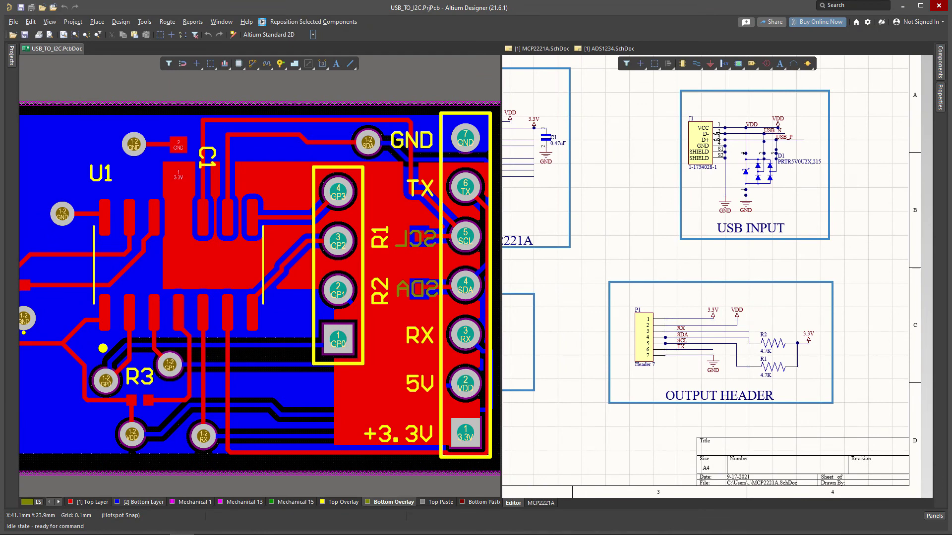
Make the Bottom Layer active to inspect its traces around the headers, and return to the Top Layer
left_click(141, 502)
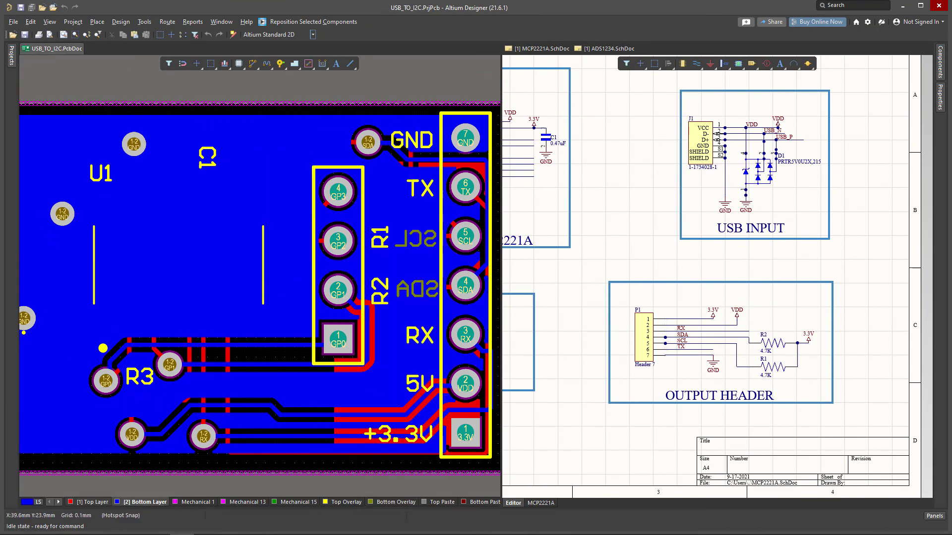
key("KP_Multiply")
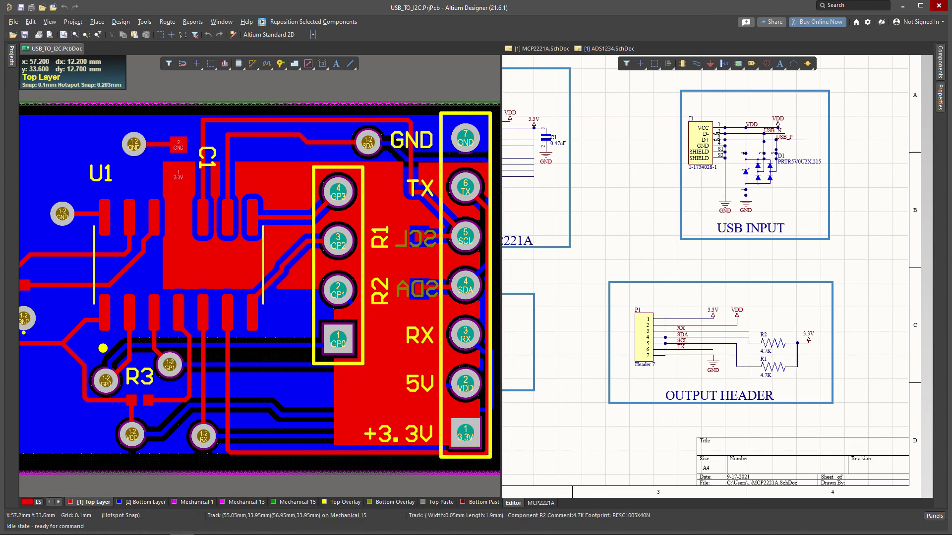
right_click_drag(429, 363, 422, 362)
scroll(261, 288, "right", 2, "shift")
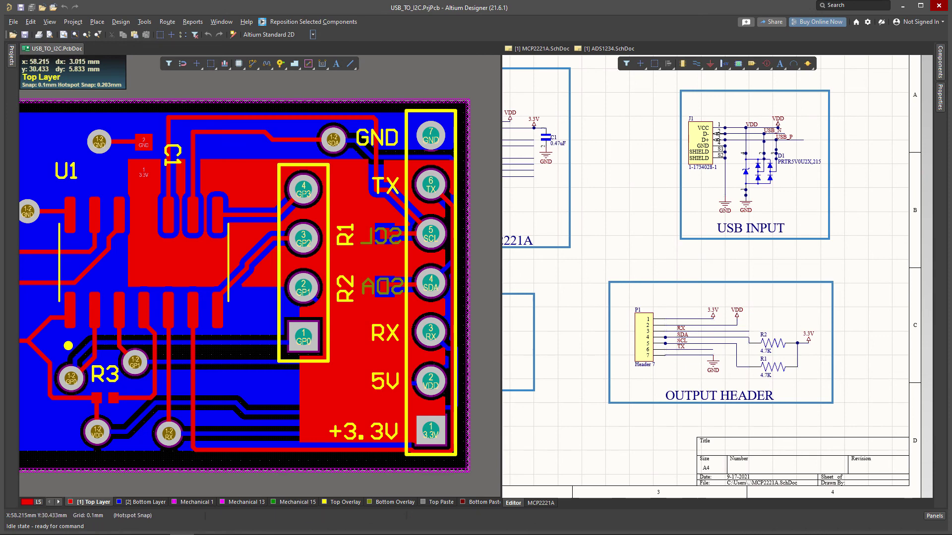
Bring all four MCP2221A schematic blocks into view and show the full board from J1 to the output header
left_click(615, 223)
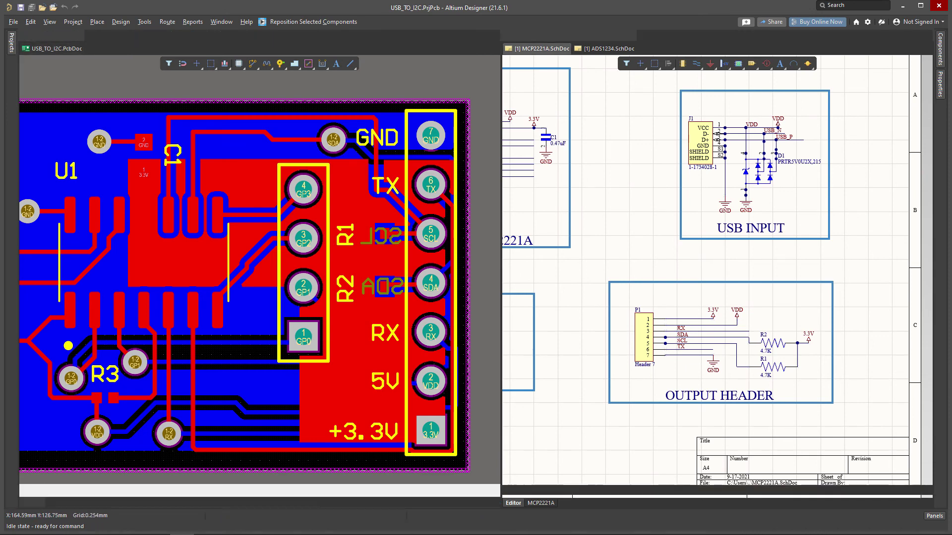
scroll(655, 396, "down", 1, "ctrl")
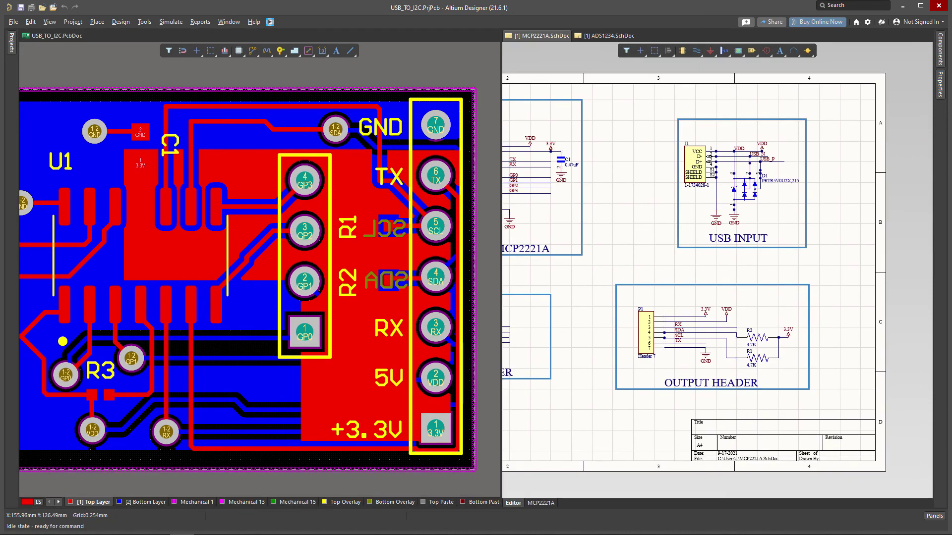
scroll(723, 298, "down", 2, "ctrl")
right_click_drag(538, 239, 650, 235)
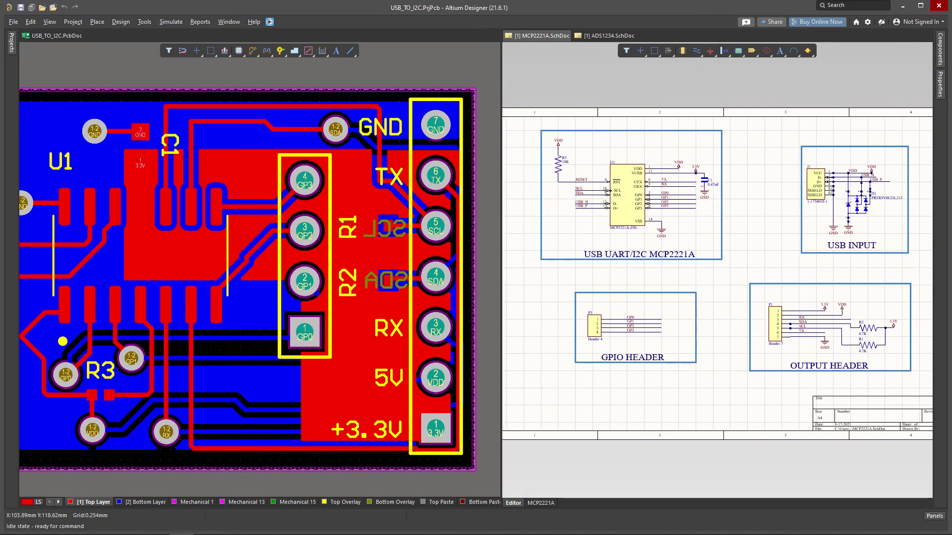
left_click(347, 223)
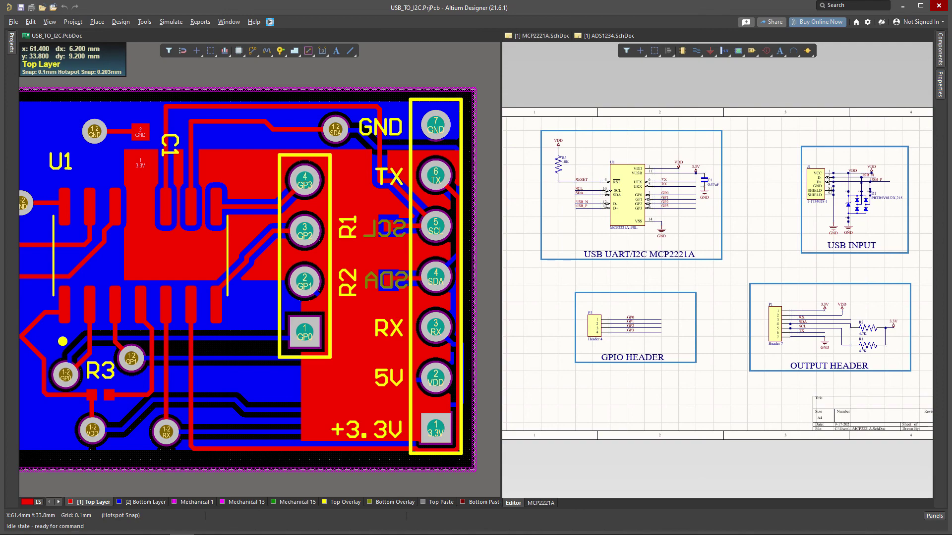
scroll(485, 308, "down", 3, "ctrl")
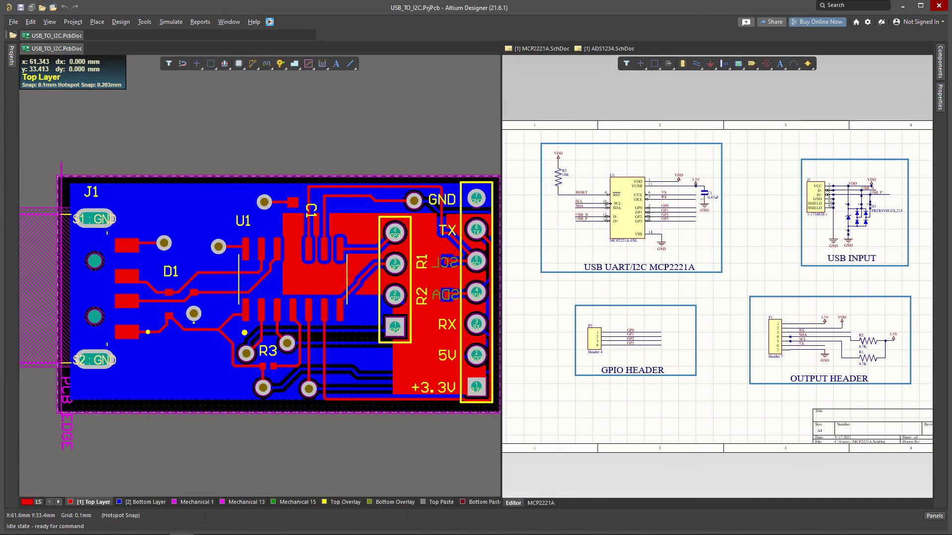